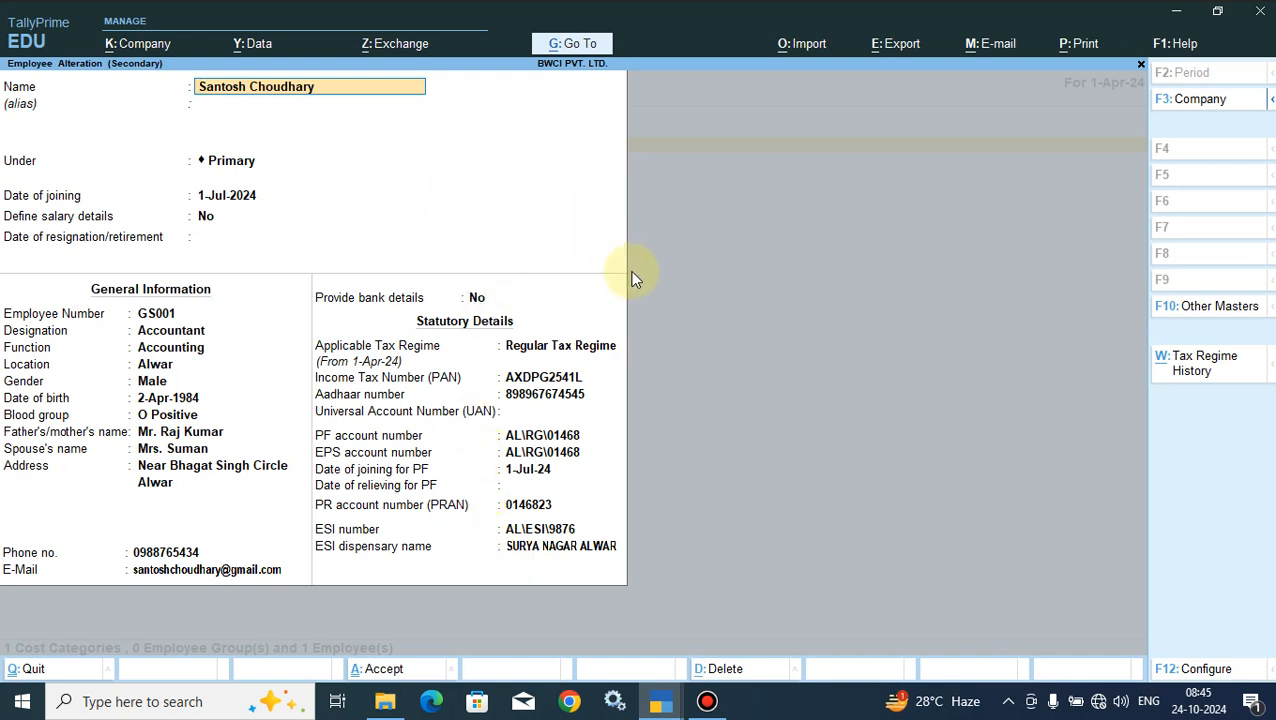
- Switch to the TallyPrime window that has the Bright World Computer Insitute company open at the Gateway of Tally
left_click(1176, 11)
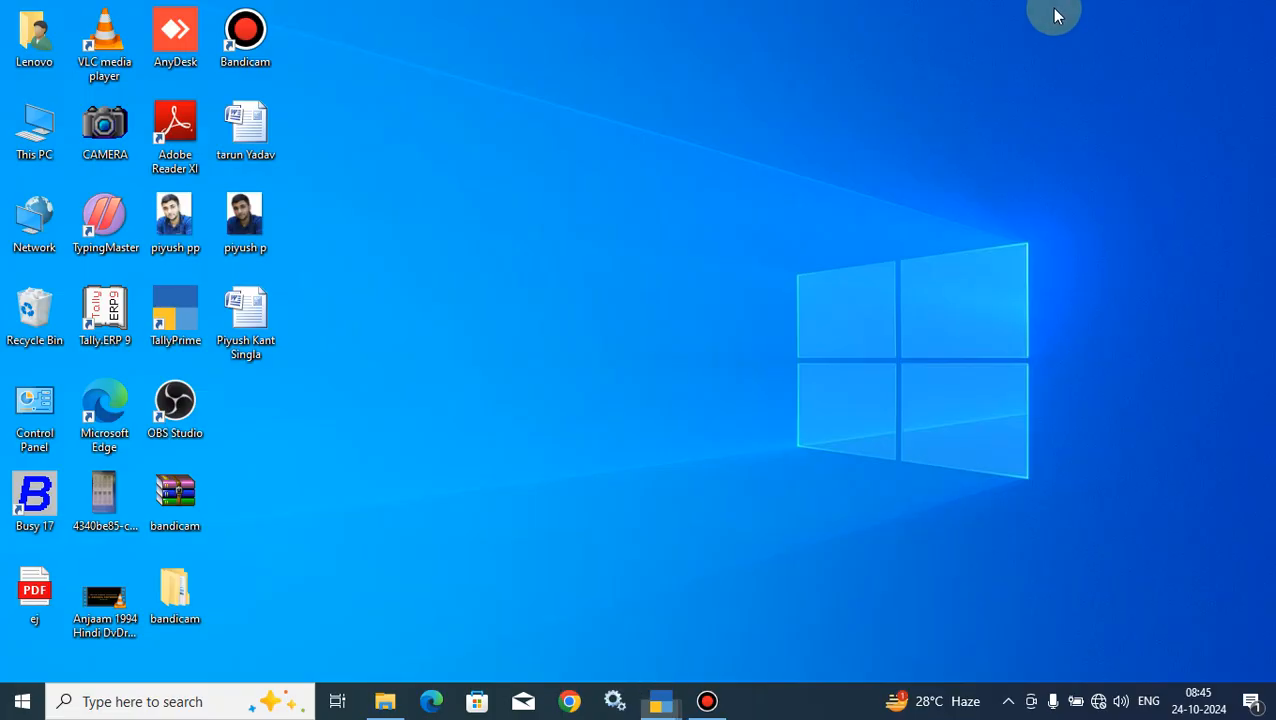
right_click(518, 92)
left_click(569, 150)
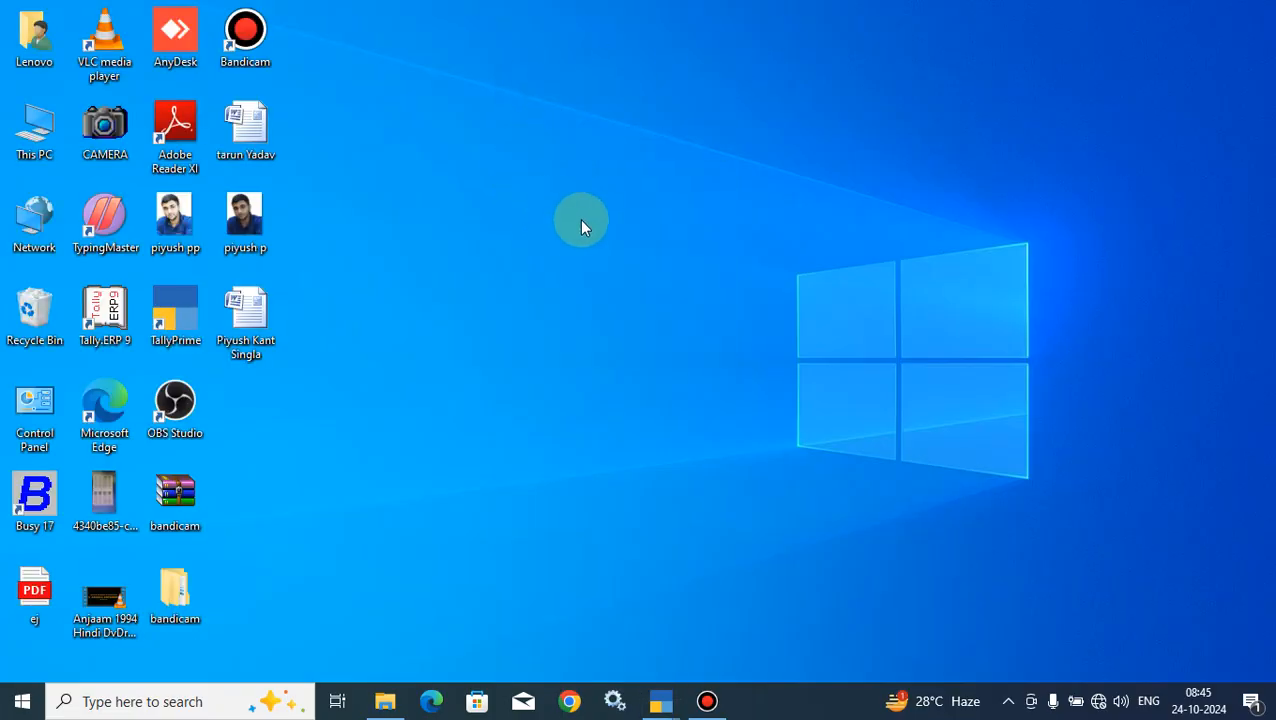
left_click(175, 315)
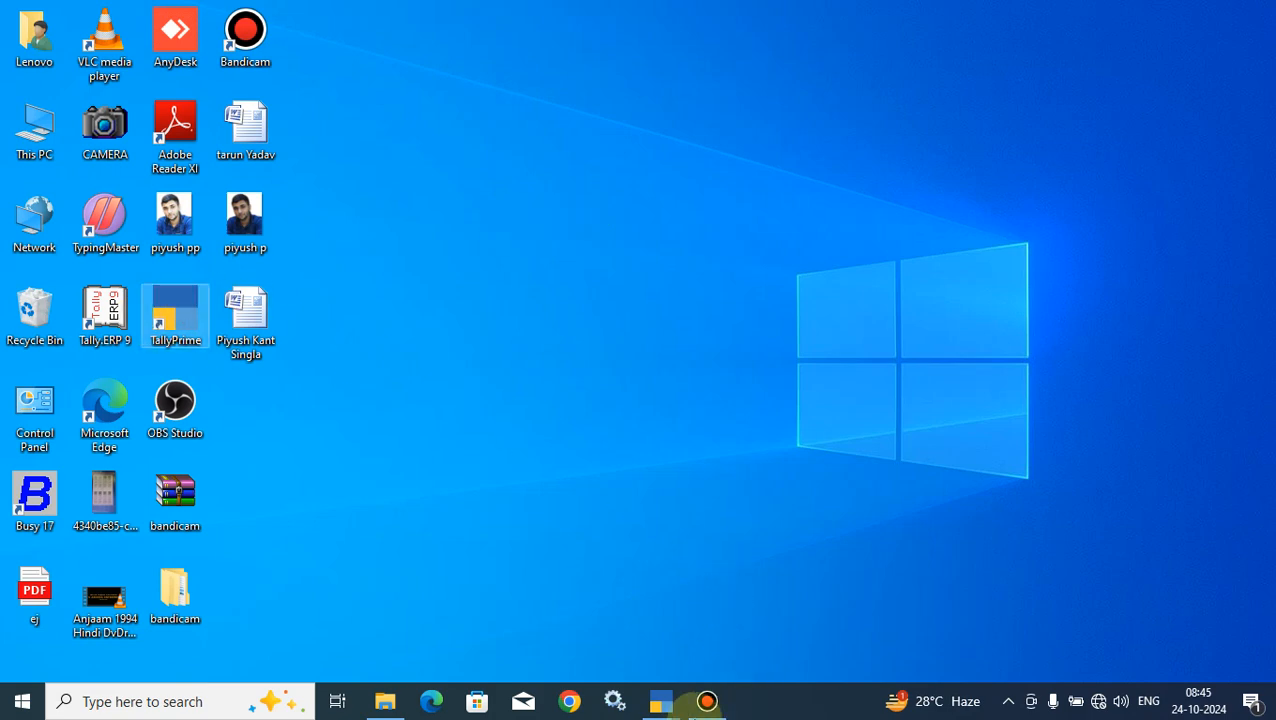
left_click(651, 703)
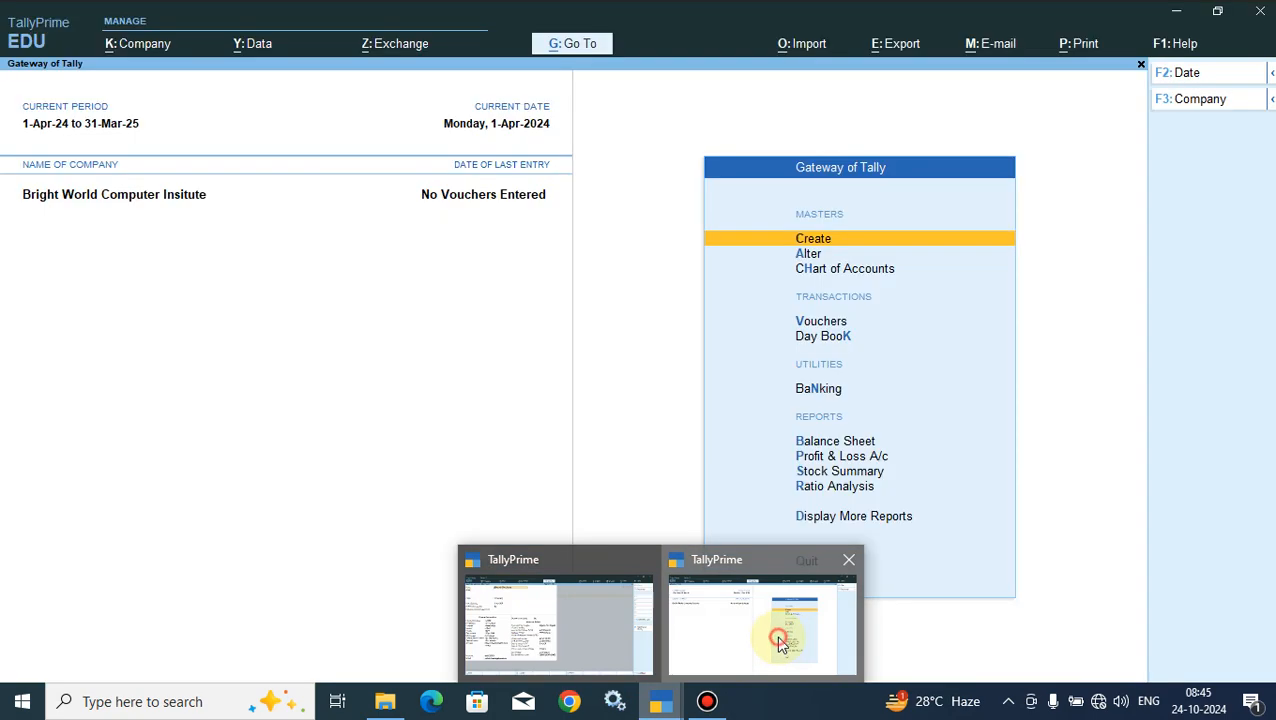
left_click(777, 635)
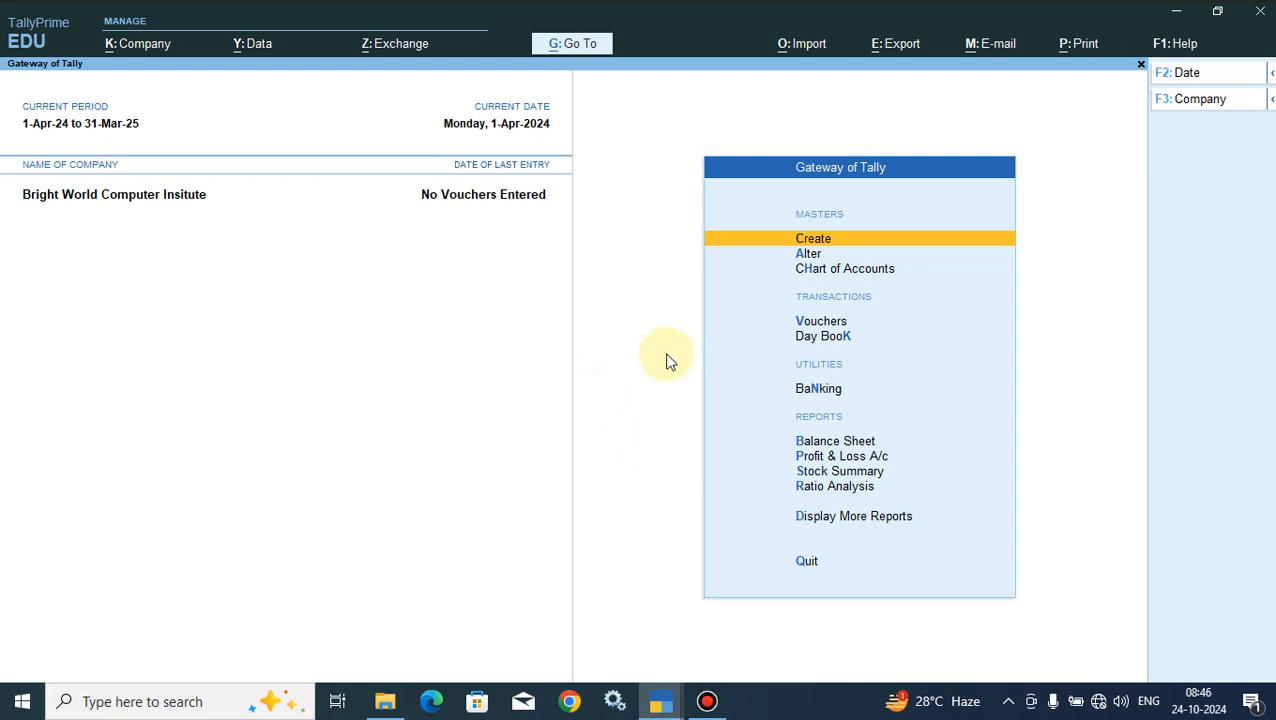
- Keep Enable Payroll Statutory set to Yes in the company features, and accept the payroll statutory details and the features form
key("F11")
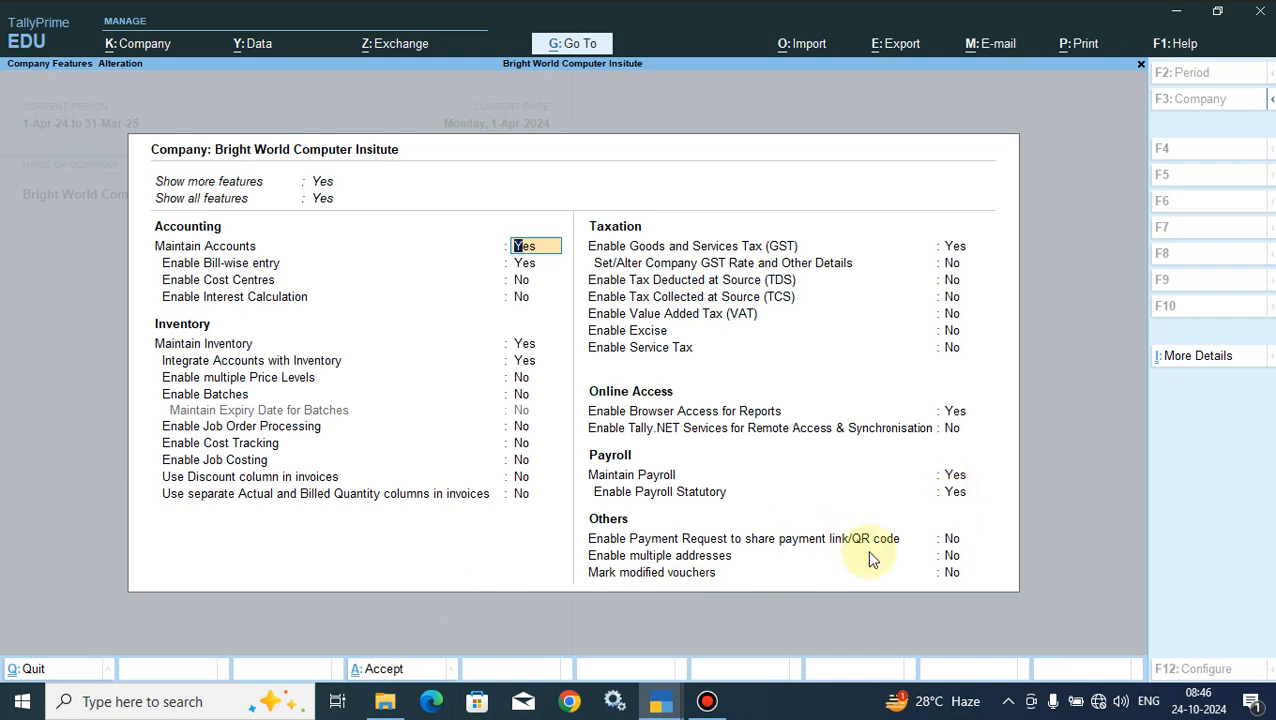
left_click(957, 493)
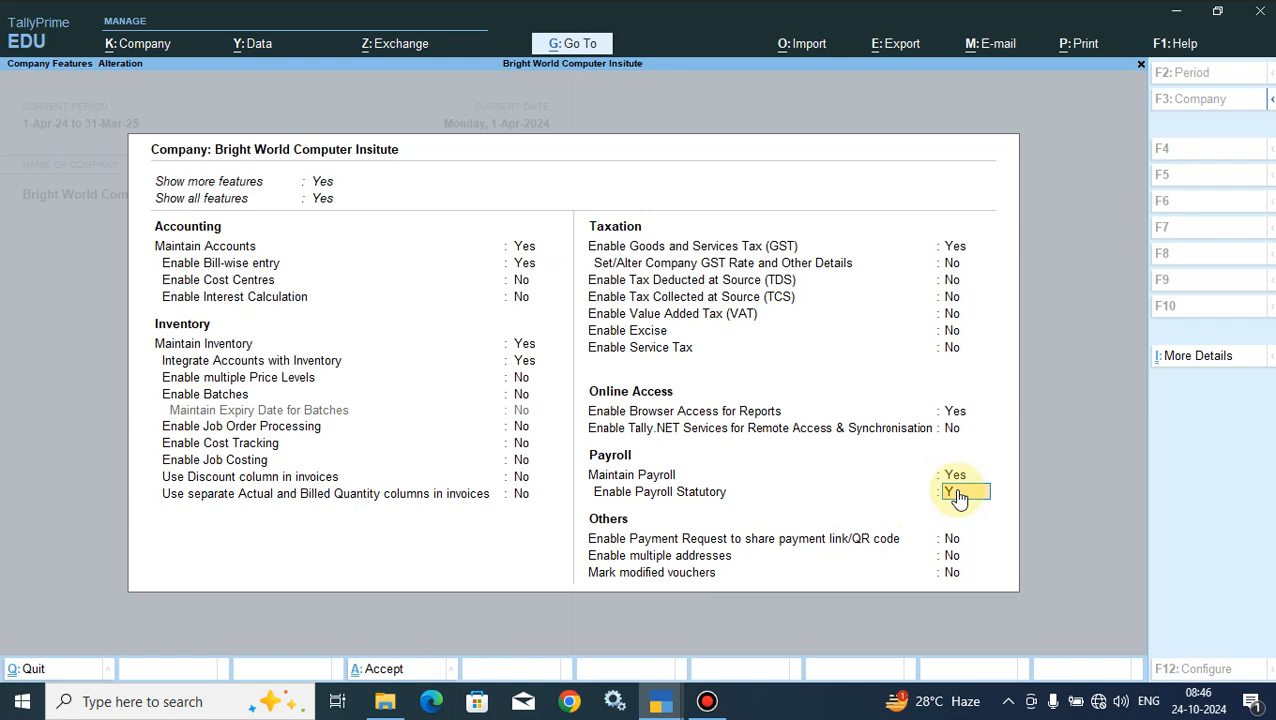
key("Return")
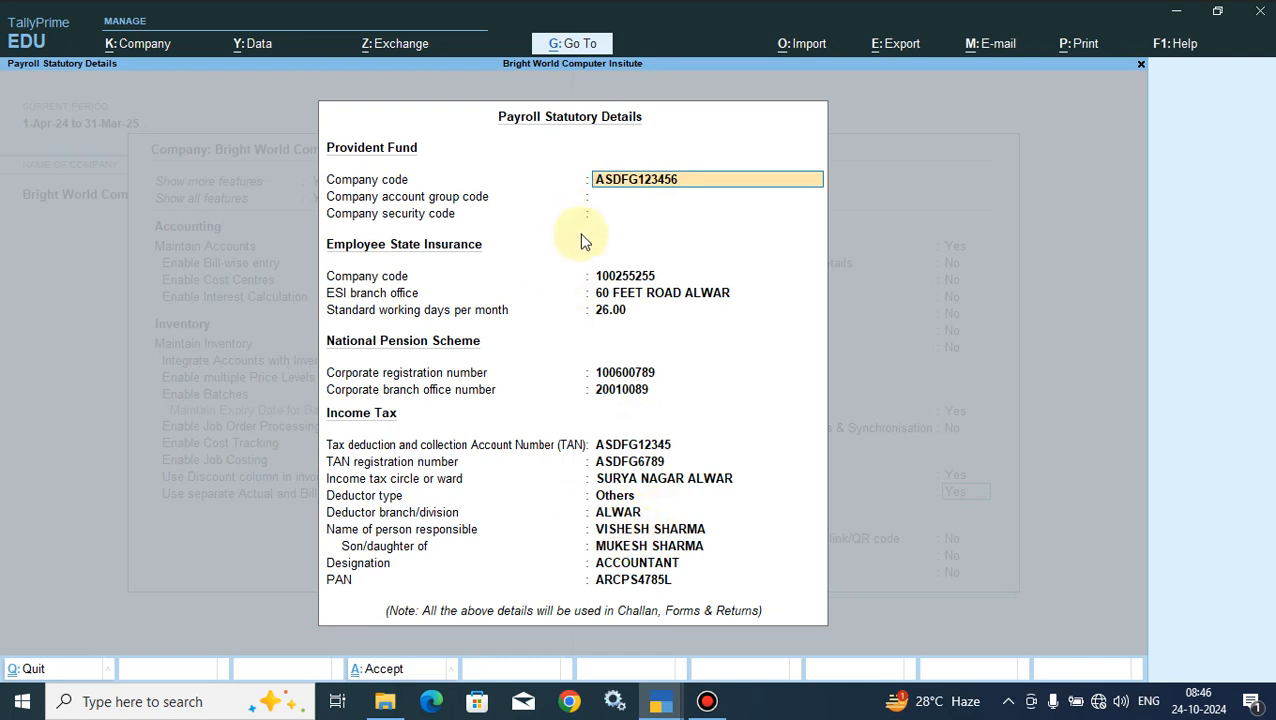
left_click(378, 669)
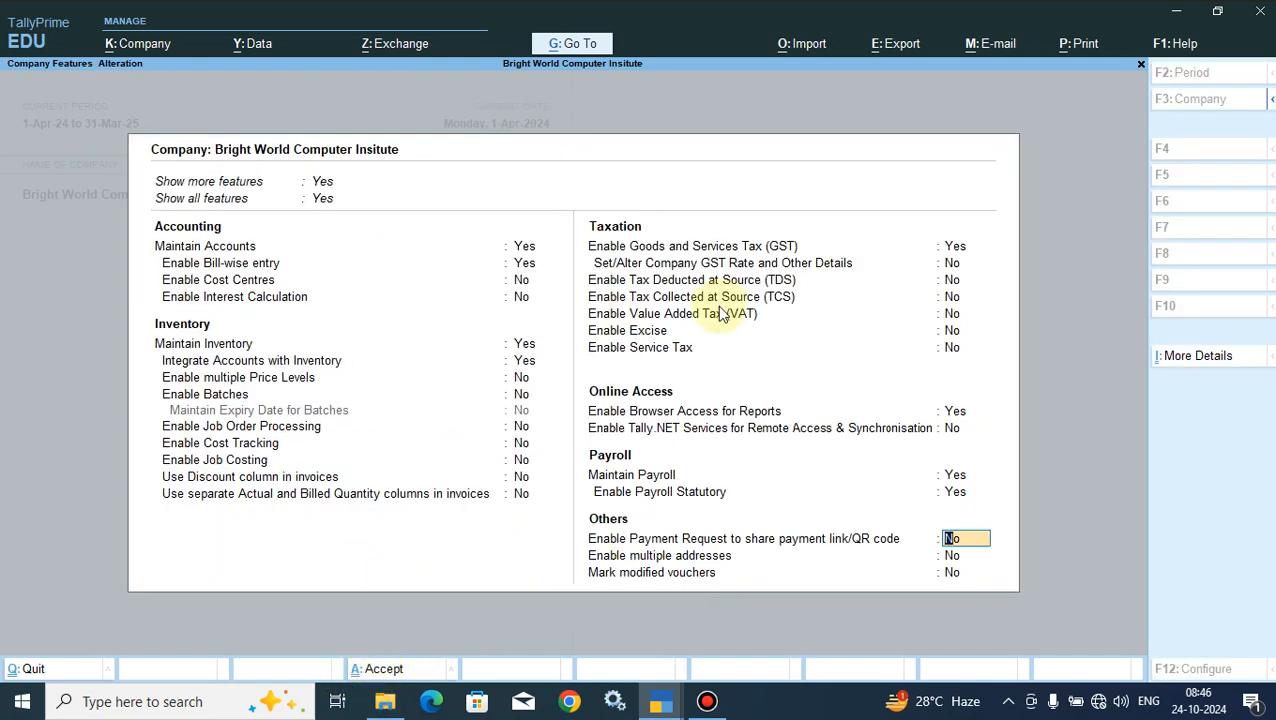
left_click(388, 672)
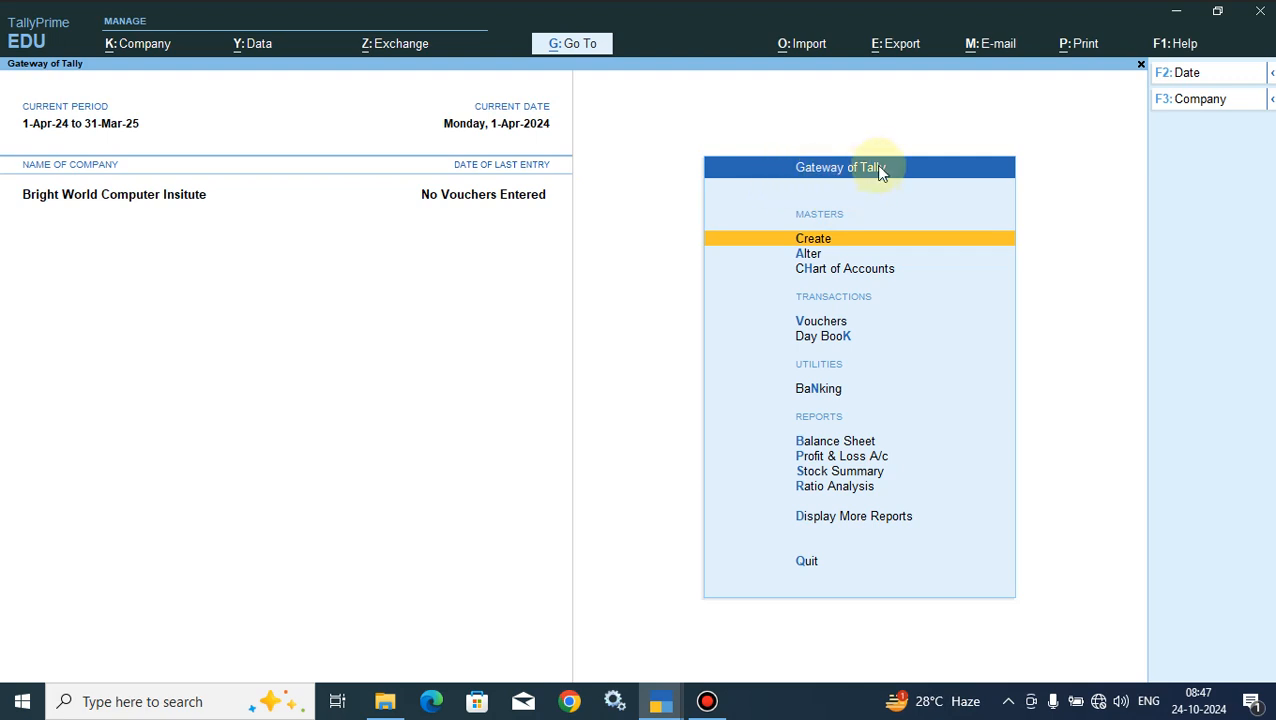
- Start creating a new Employee payroll master and enter the employee's full name
left_click(812, 240)
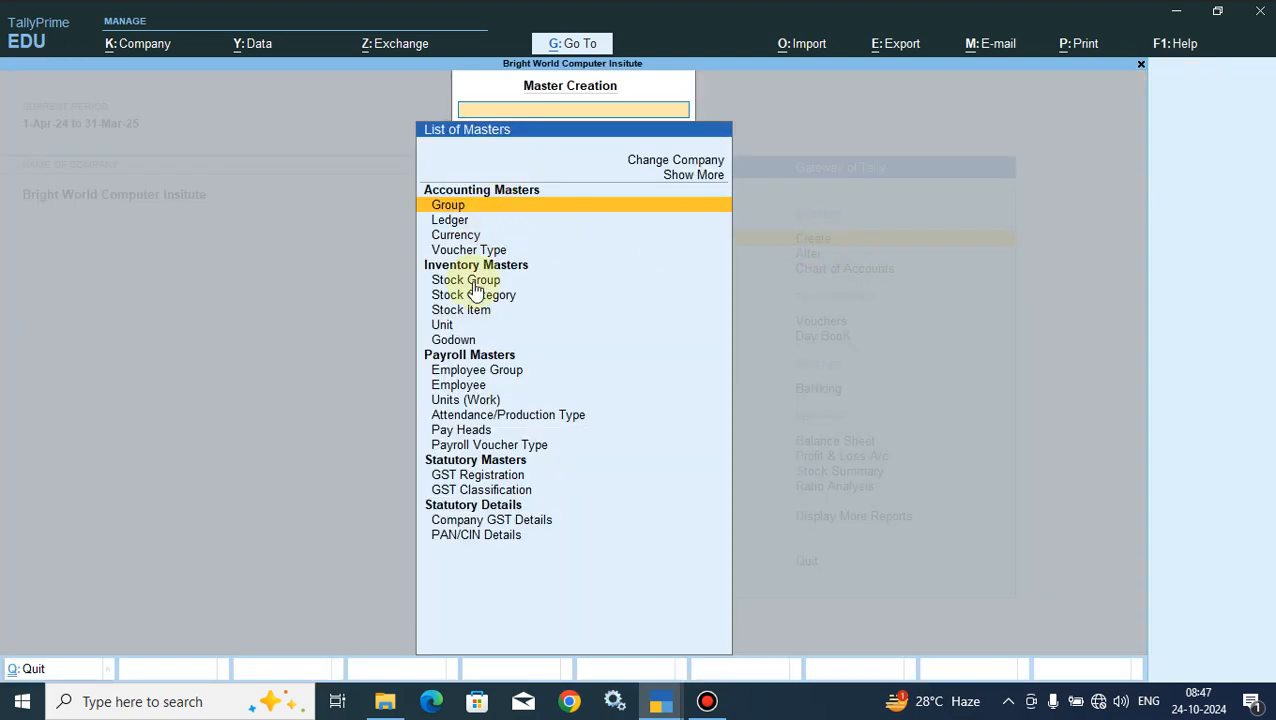
left_click(464, 388)
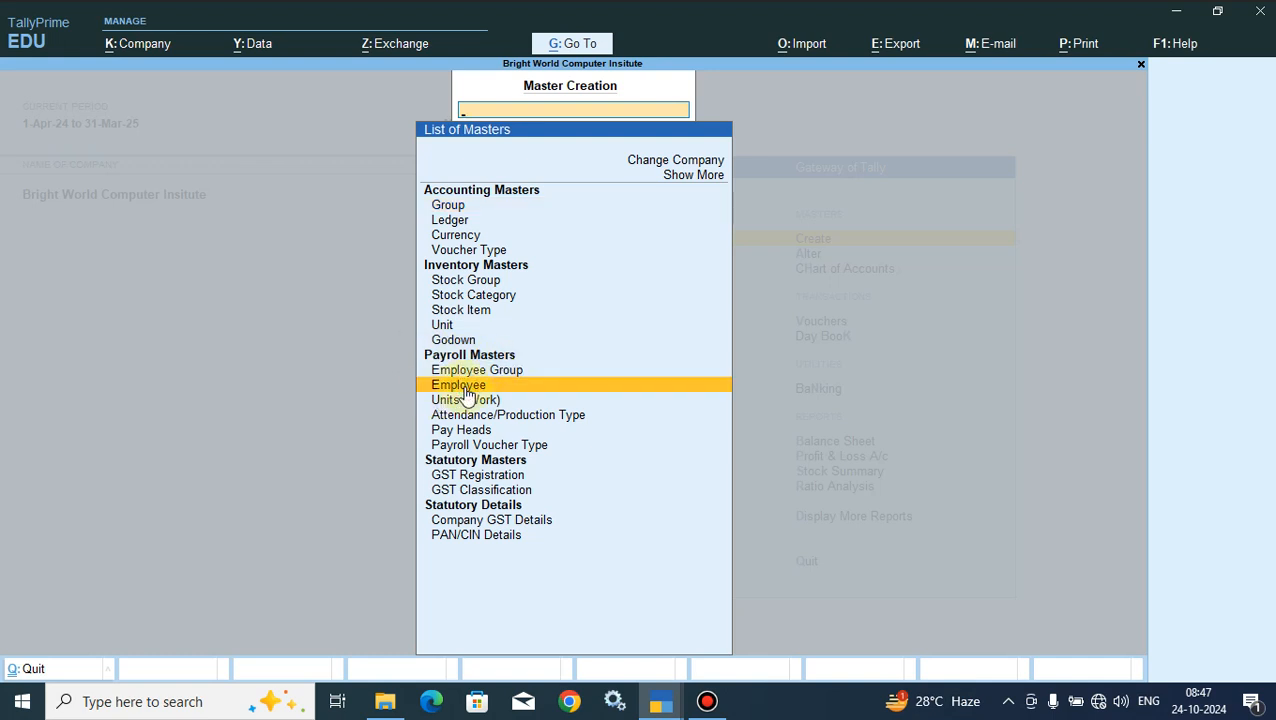
left_click(464, 390)
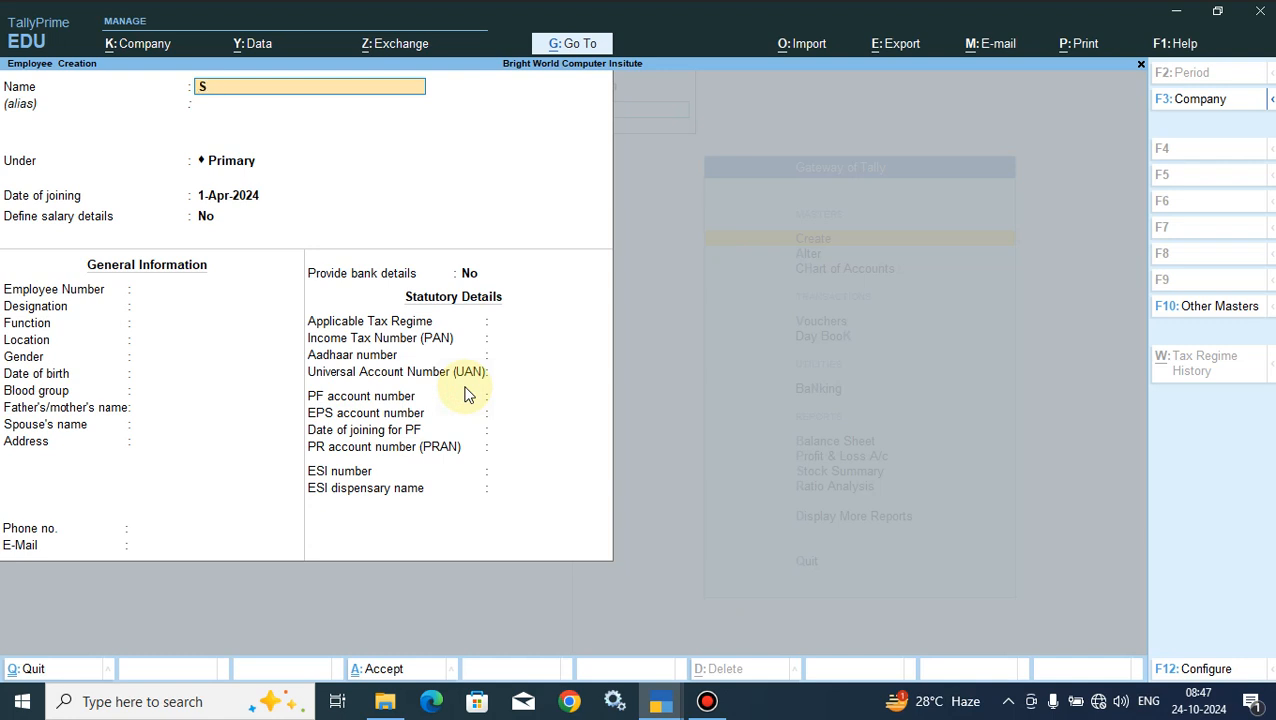
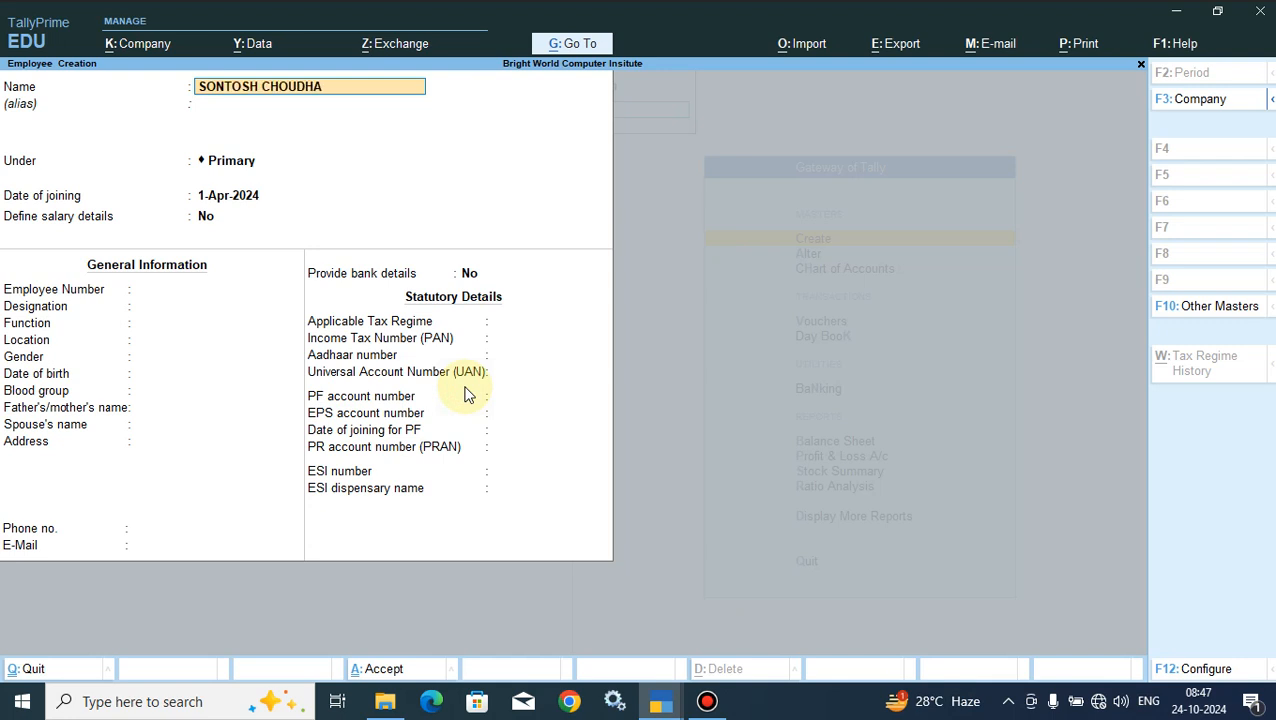
key("Return")
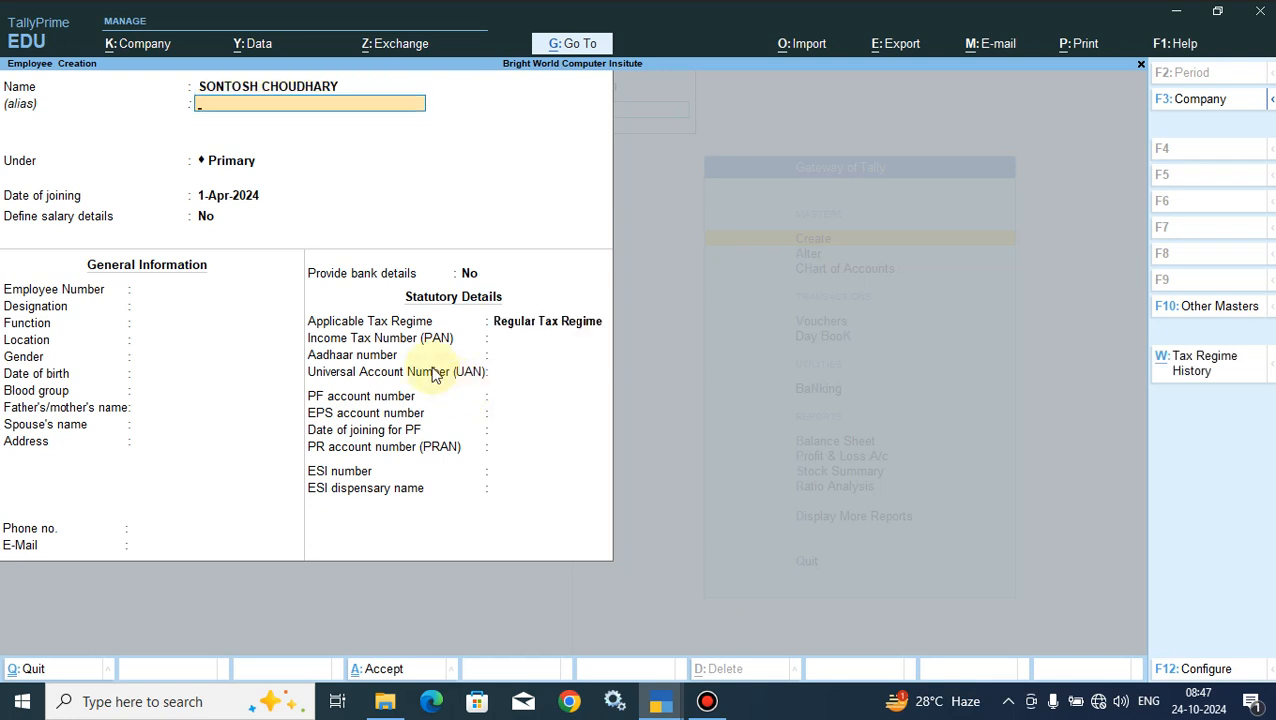
- Enter the employee's initials as the alias and place the employee under the Primary group
key("Return")
key("Return")
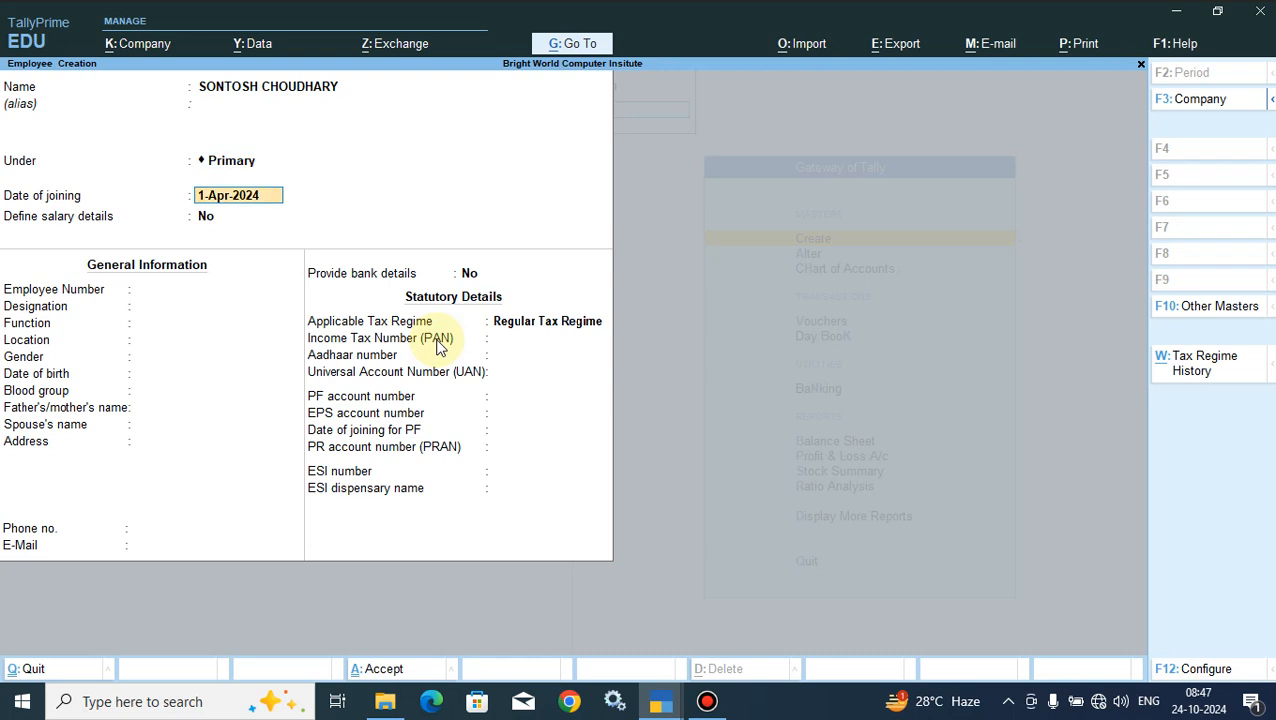
key("BackSpace")
key("BackSpace")
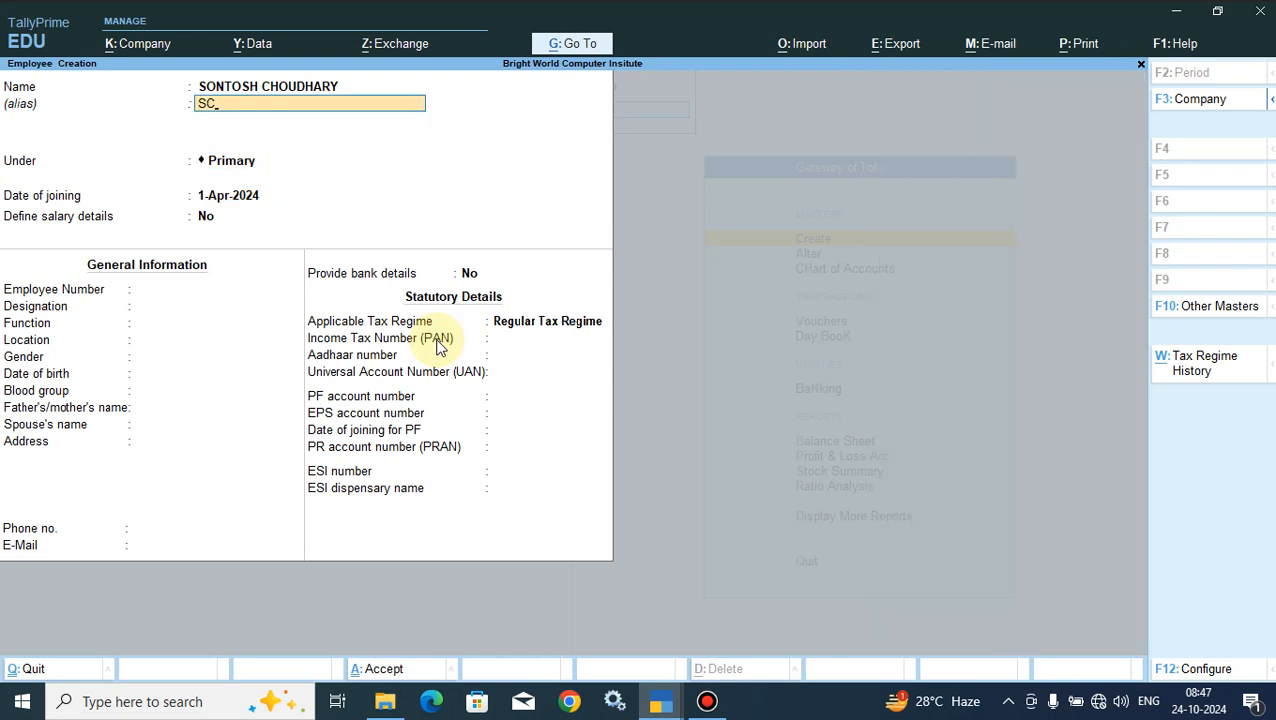
type("SC")
key("Return")
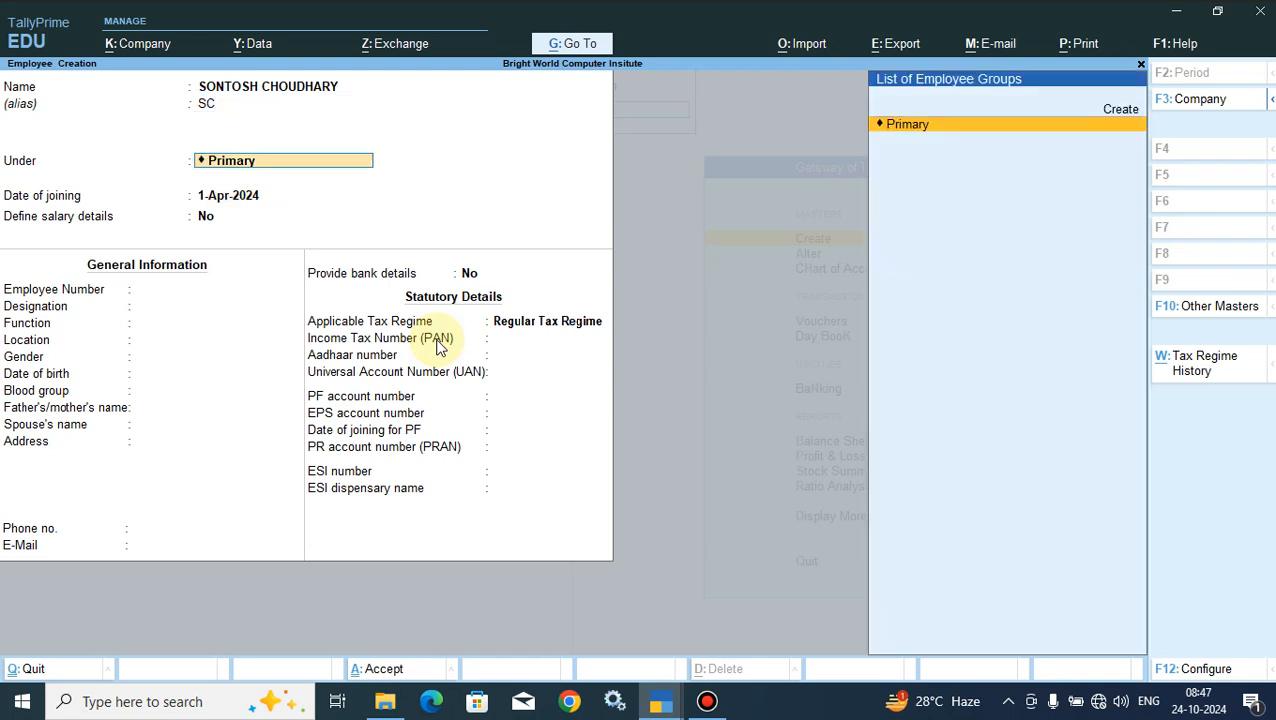
key("Return")
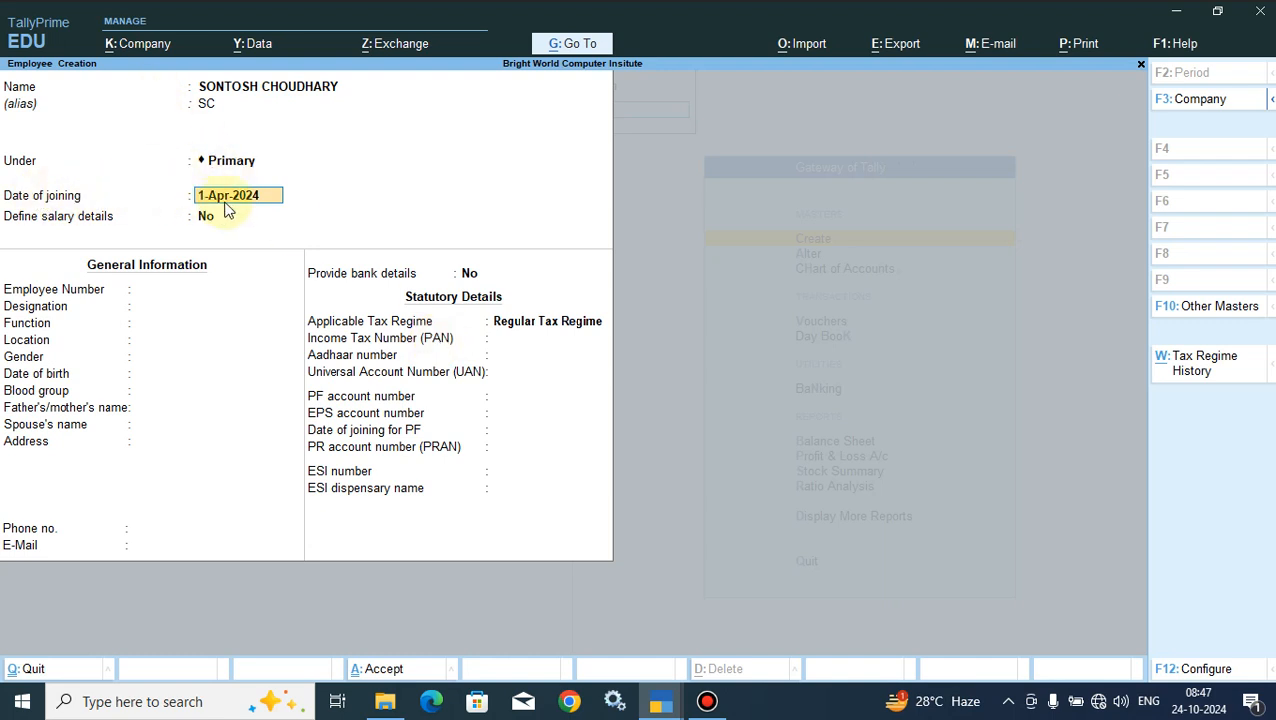
- Set the date of joining to 1-Jul-2024 and leave Define salary details at No
type("1.7")
key("Return")
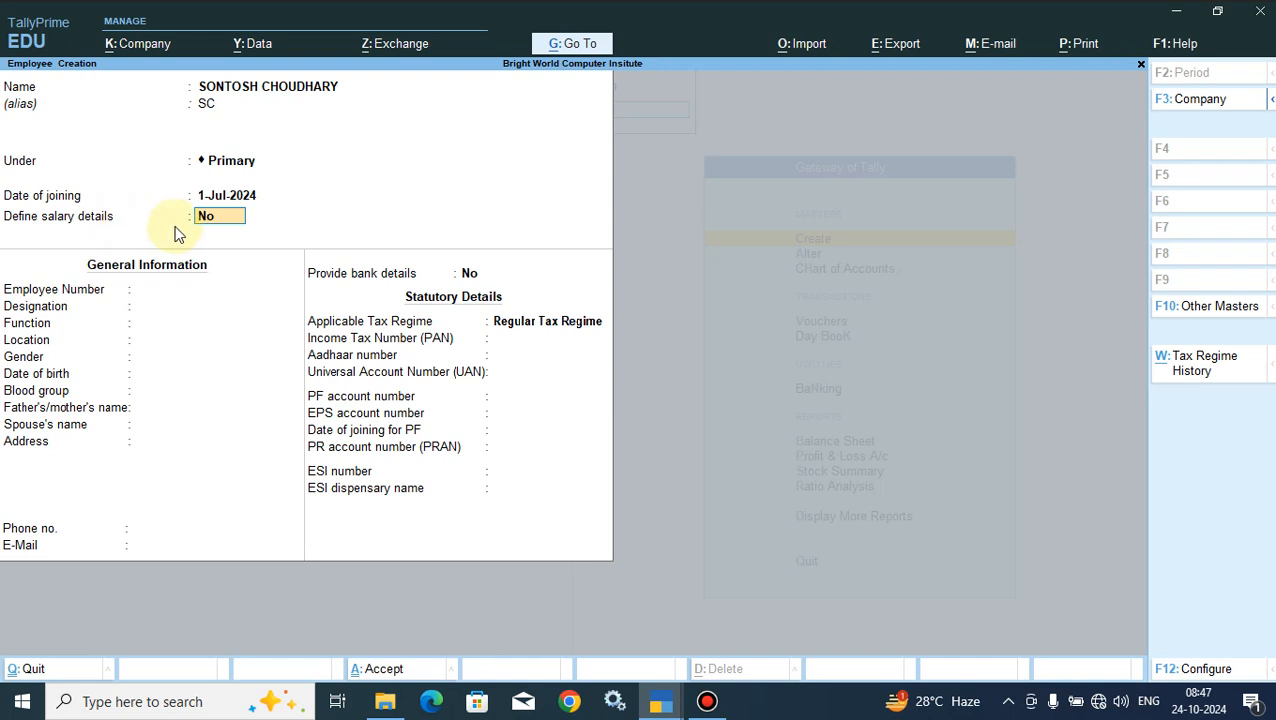
key("Return")
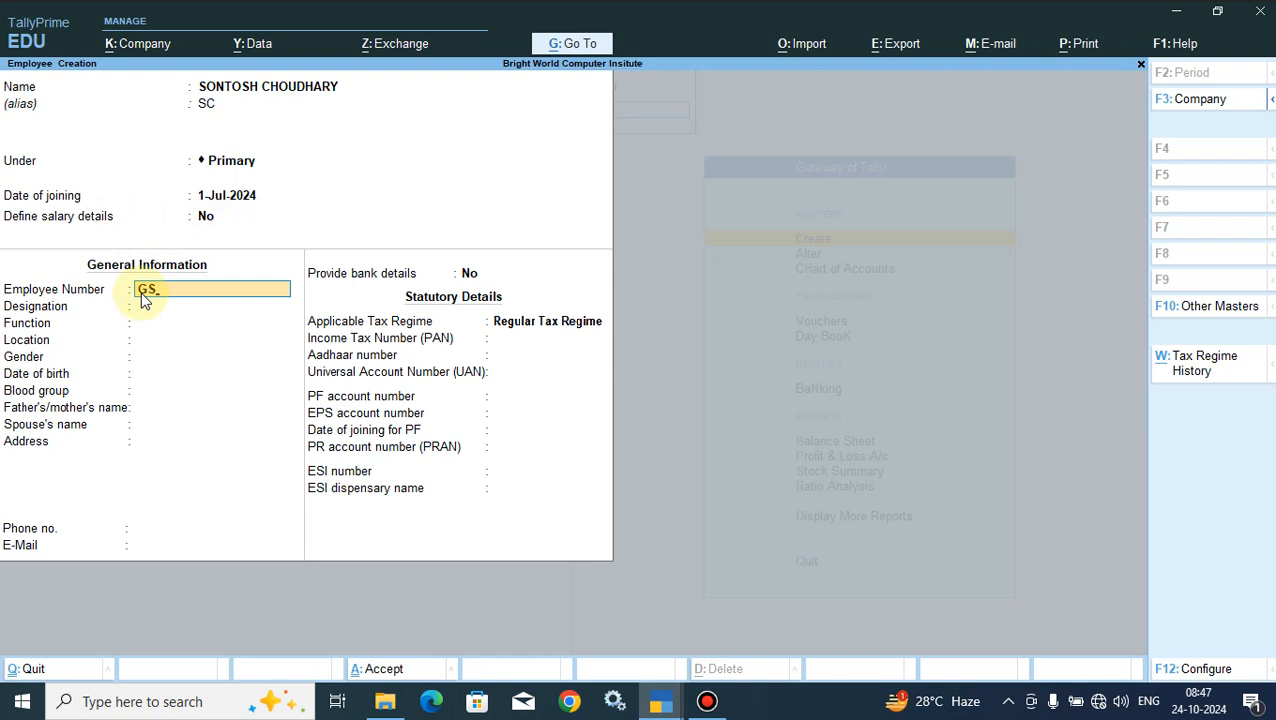
- Fill in the employee number, designation Accountant, function Accounting and location Alwar in the general information
type("1")
key("Return")
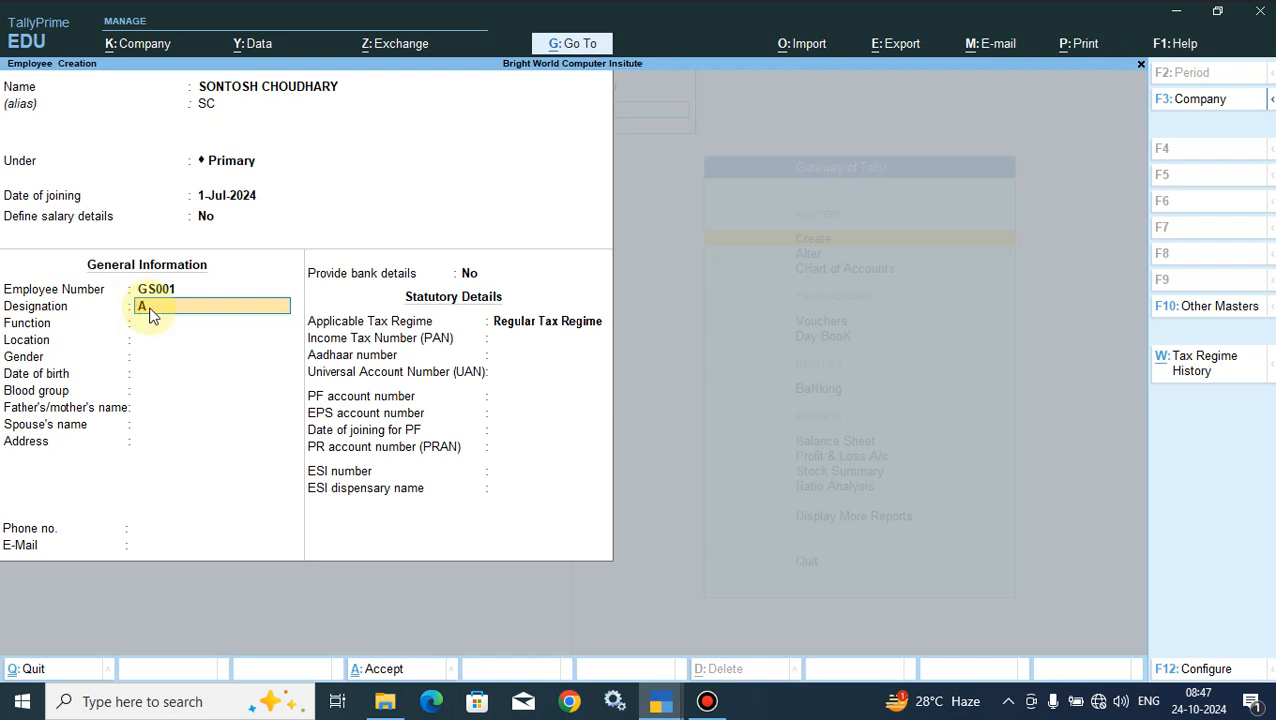
key("BackSpace")
key("BackSpace")
key("Return")
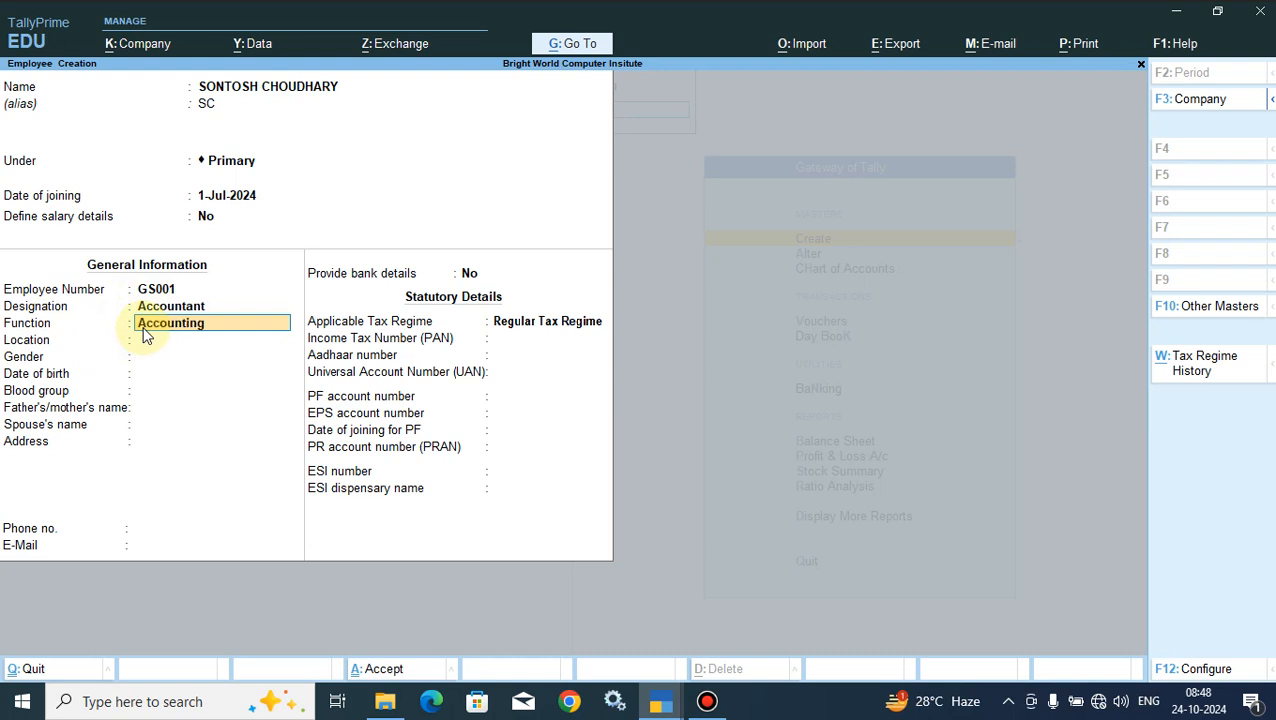
key("Return")
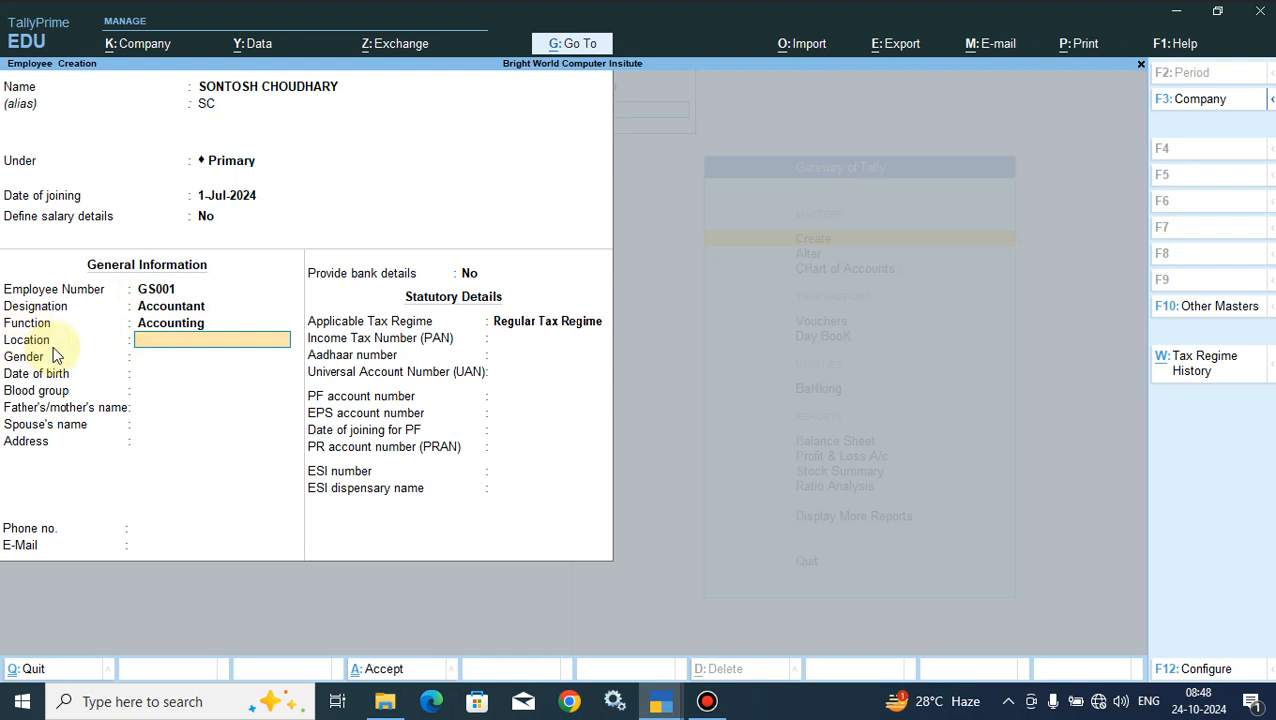
key("Return")
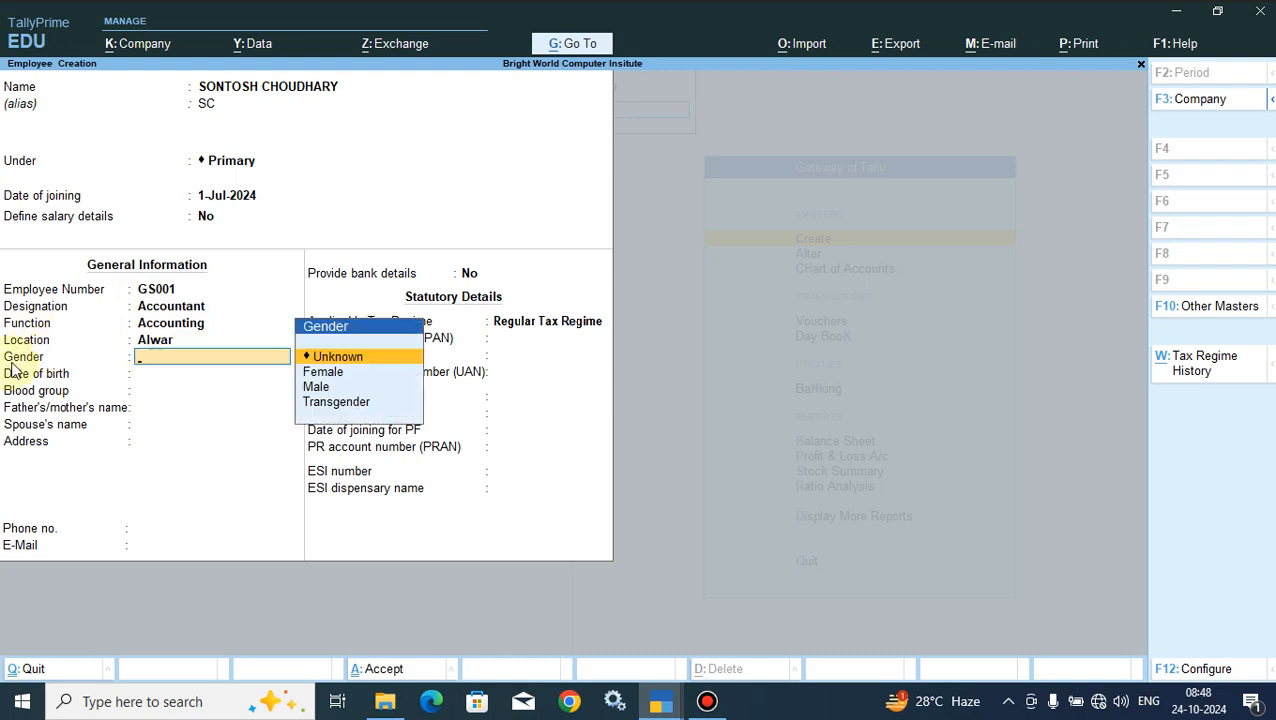
- Set the gender to Male, enter the employee's date of birth and choose the blood group O Positive
left_click(317, 393)
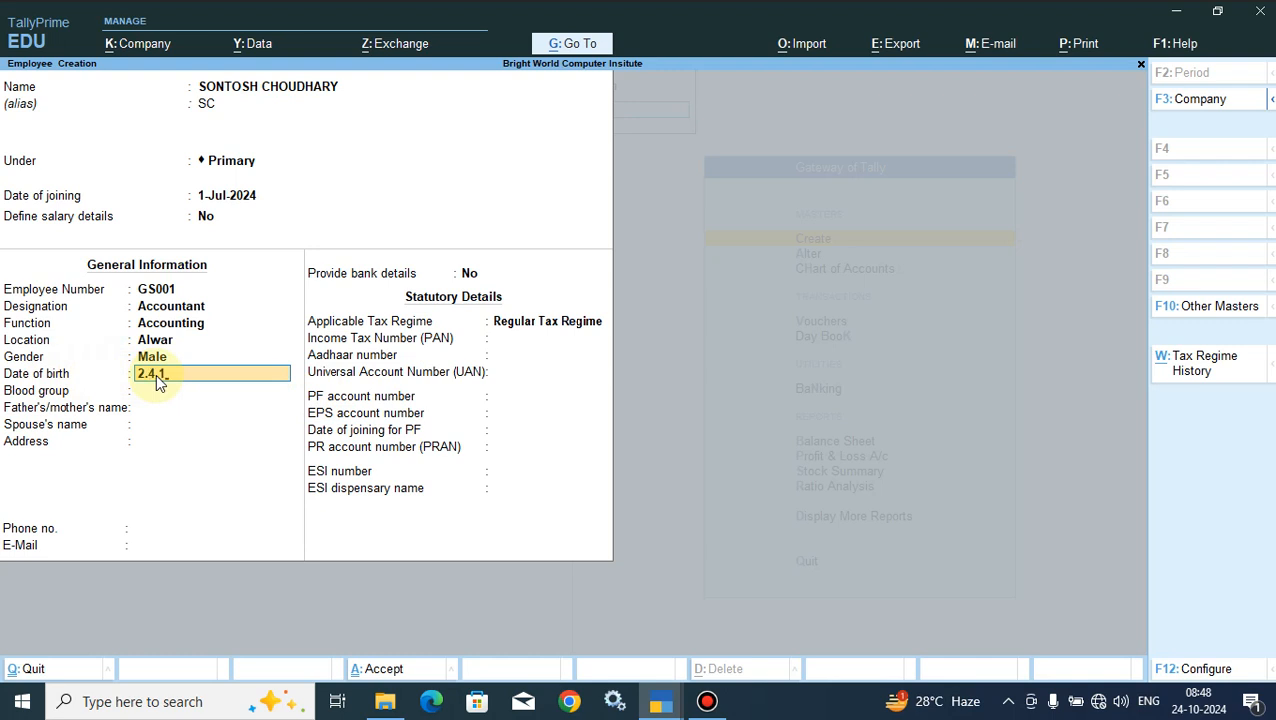
type("84")
key("Return")
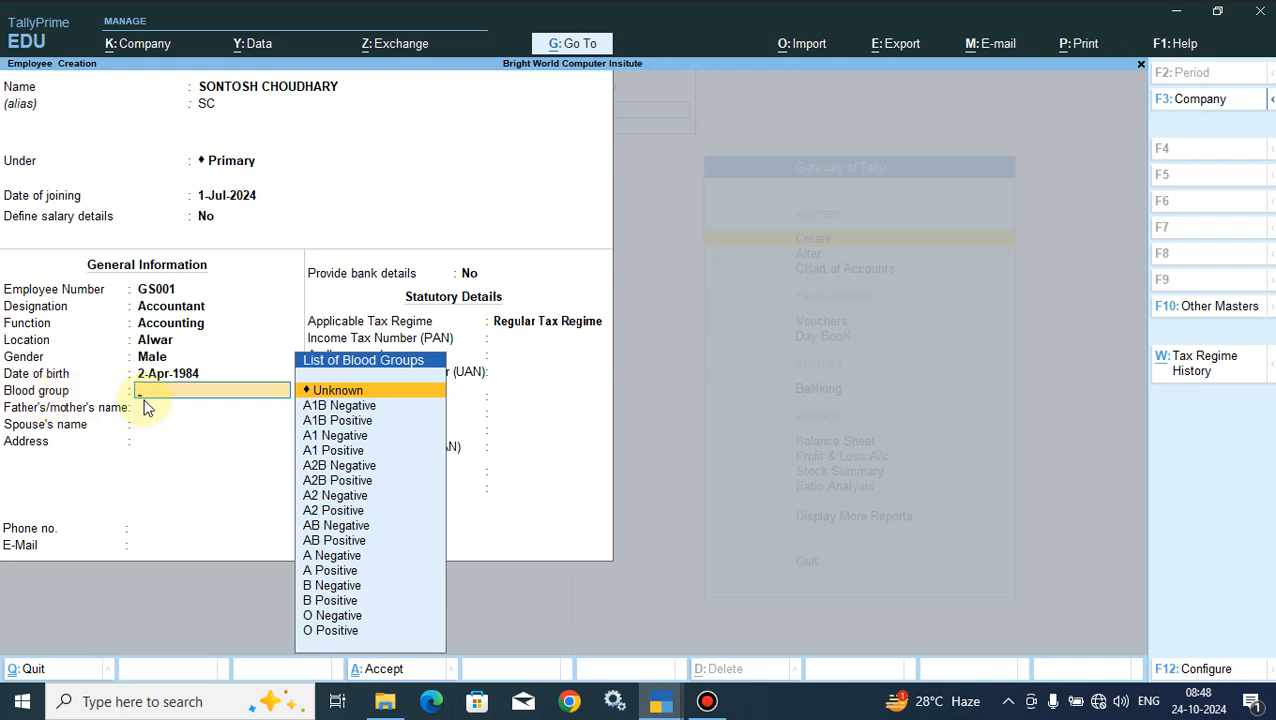
left_click(319, 629)
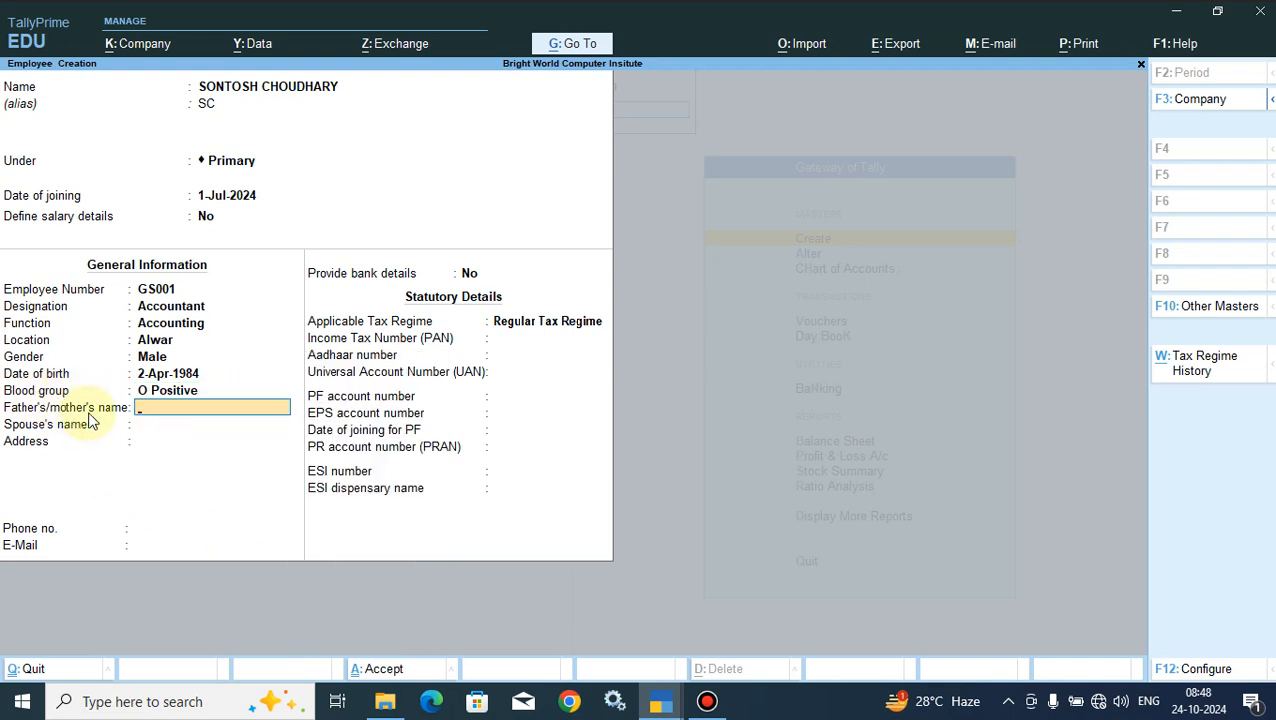
- Enter the name of the employee's father, with the title Mr., in the father's/mother's name field
key("Return")
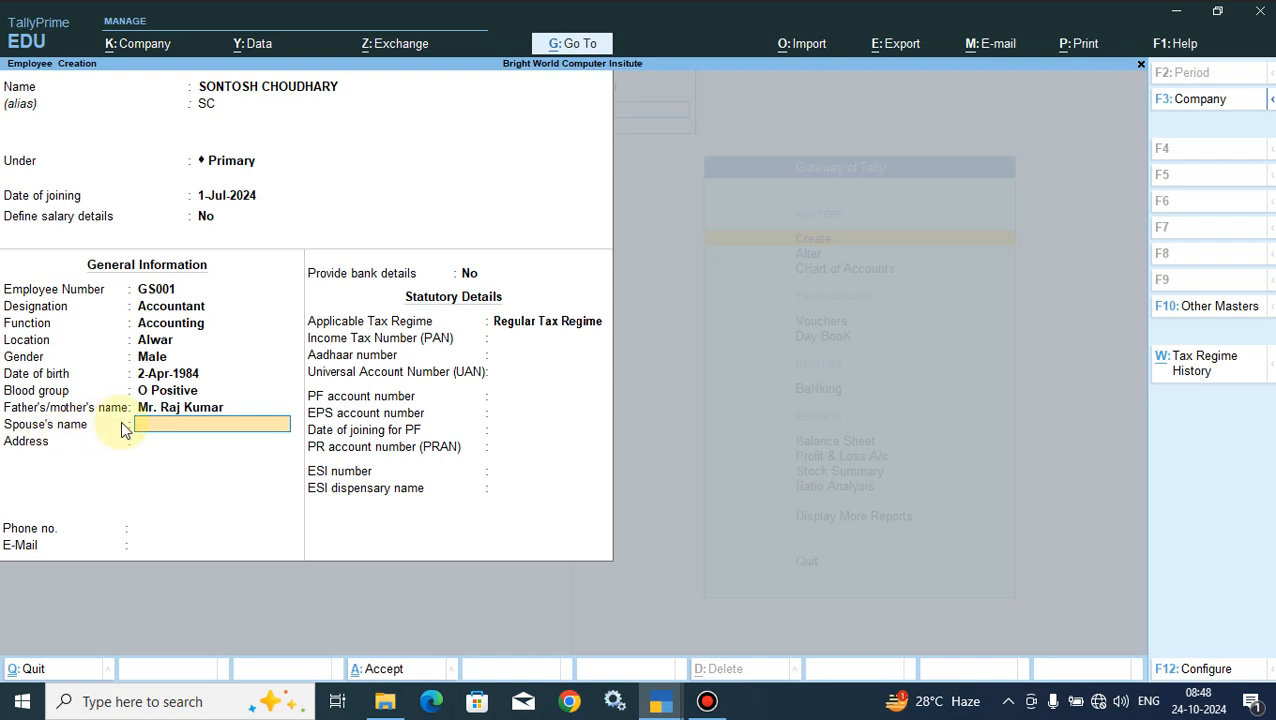
- Enter the name of the employee's spouse, with the title Mrs
type("Mt")
key("BackSpace")
key("Return")
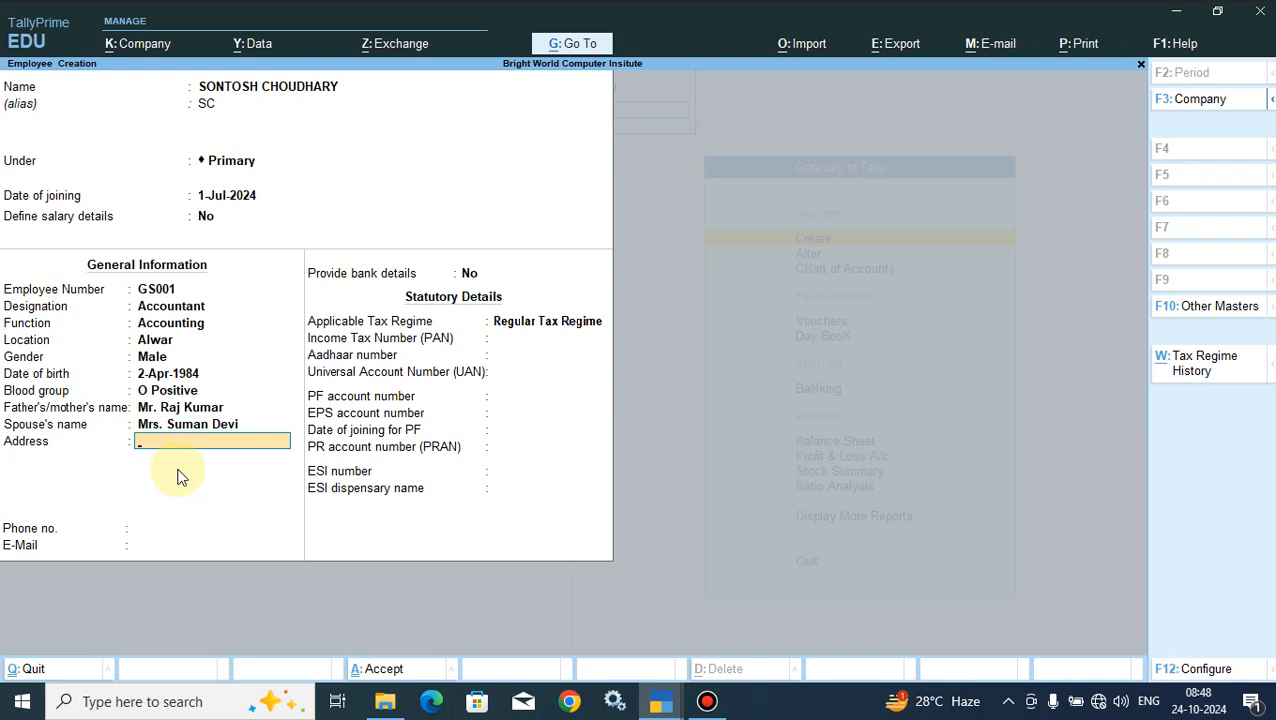
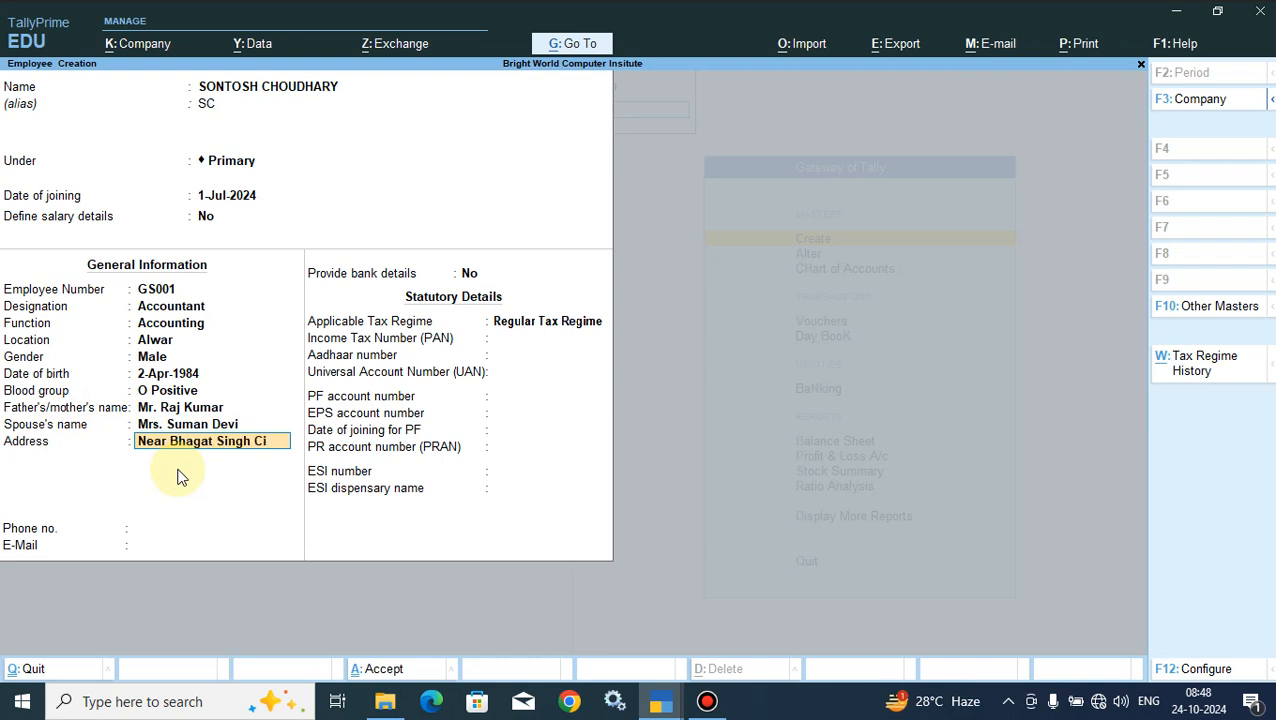
- Enter the employee's postal address on two lines and leave the remaining address line blank
key("Return")
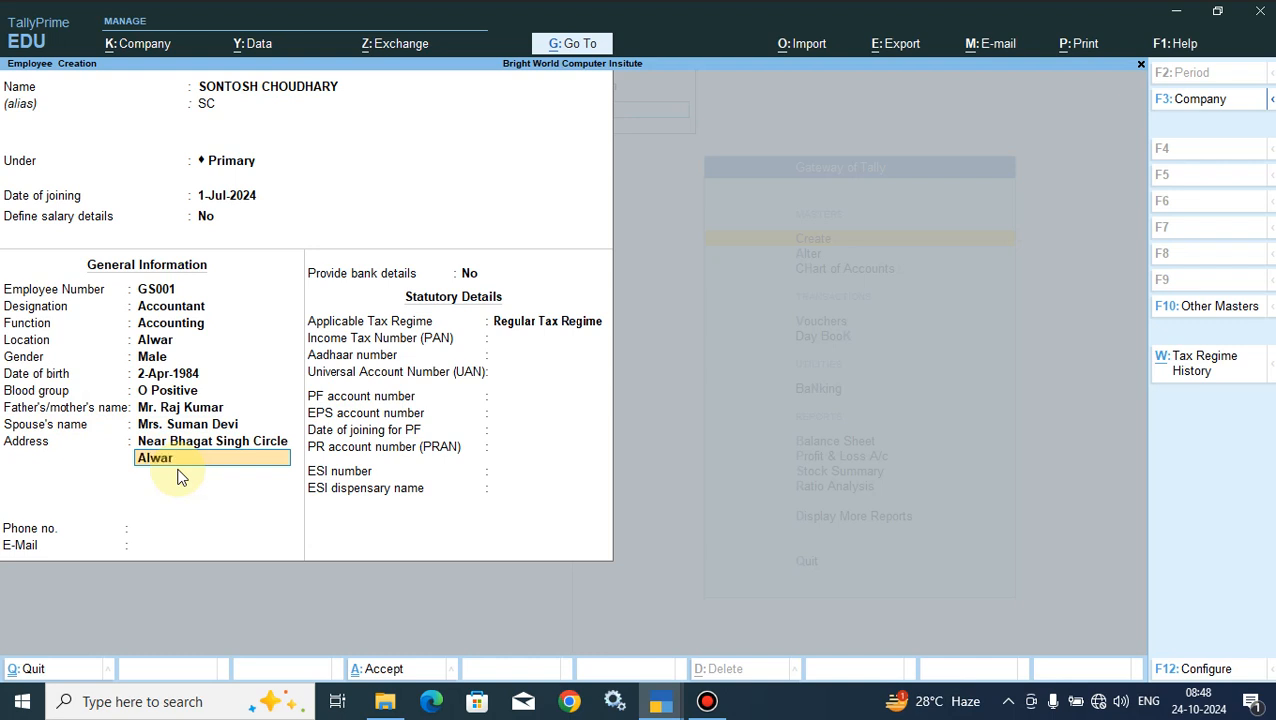
key("Return")
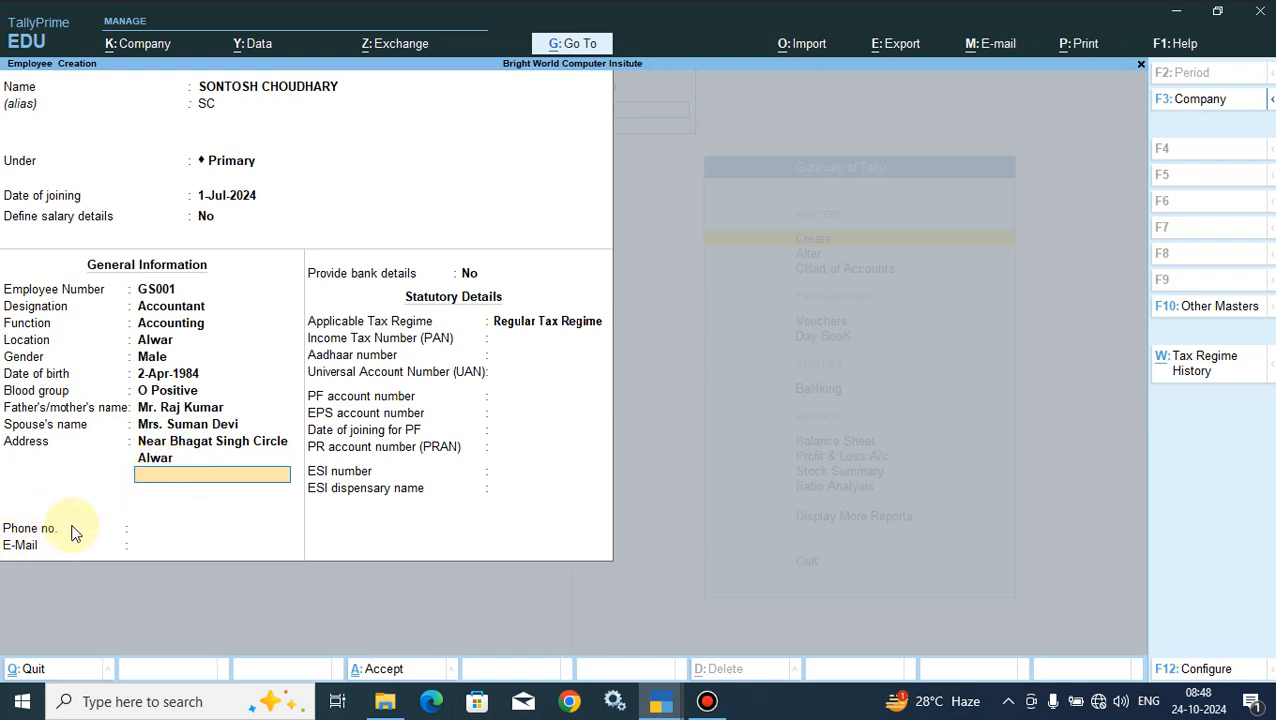
key("Return")
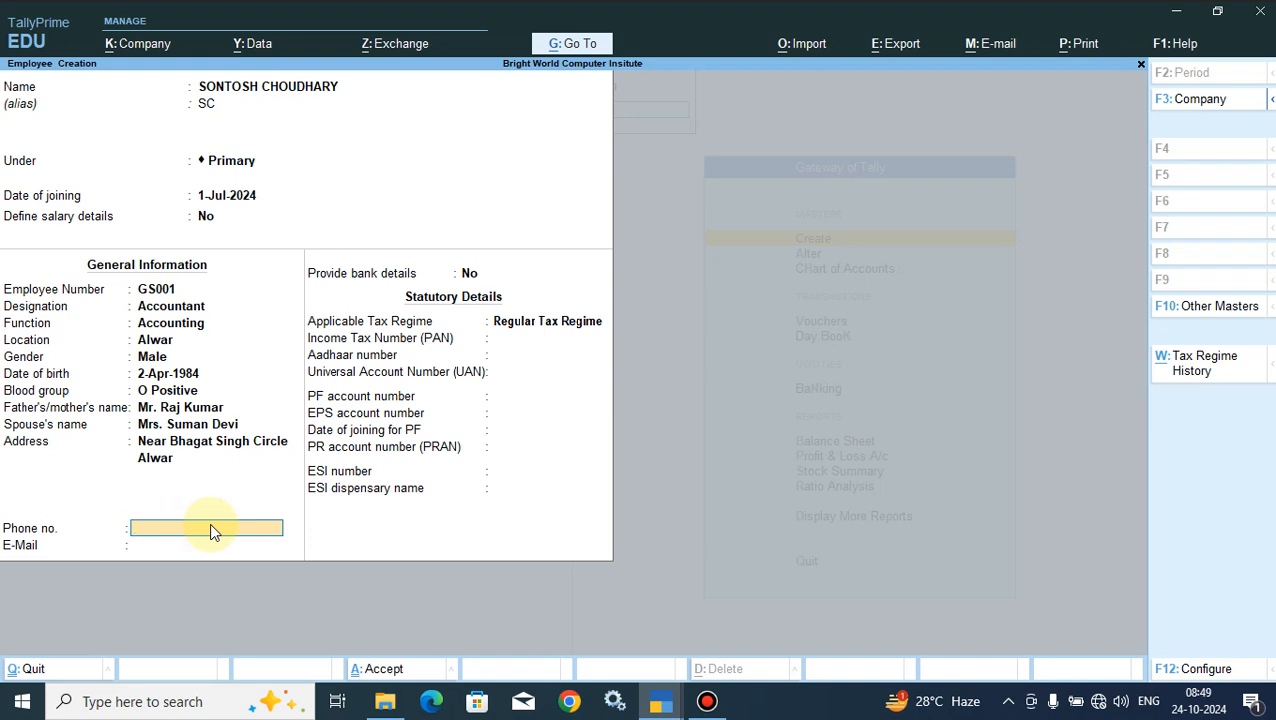
- Fill in the employee's phone number
key("Return")
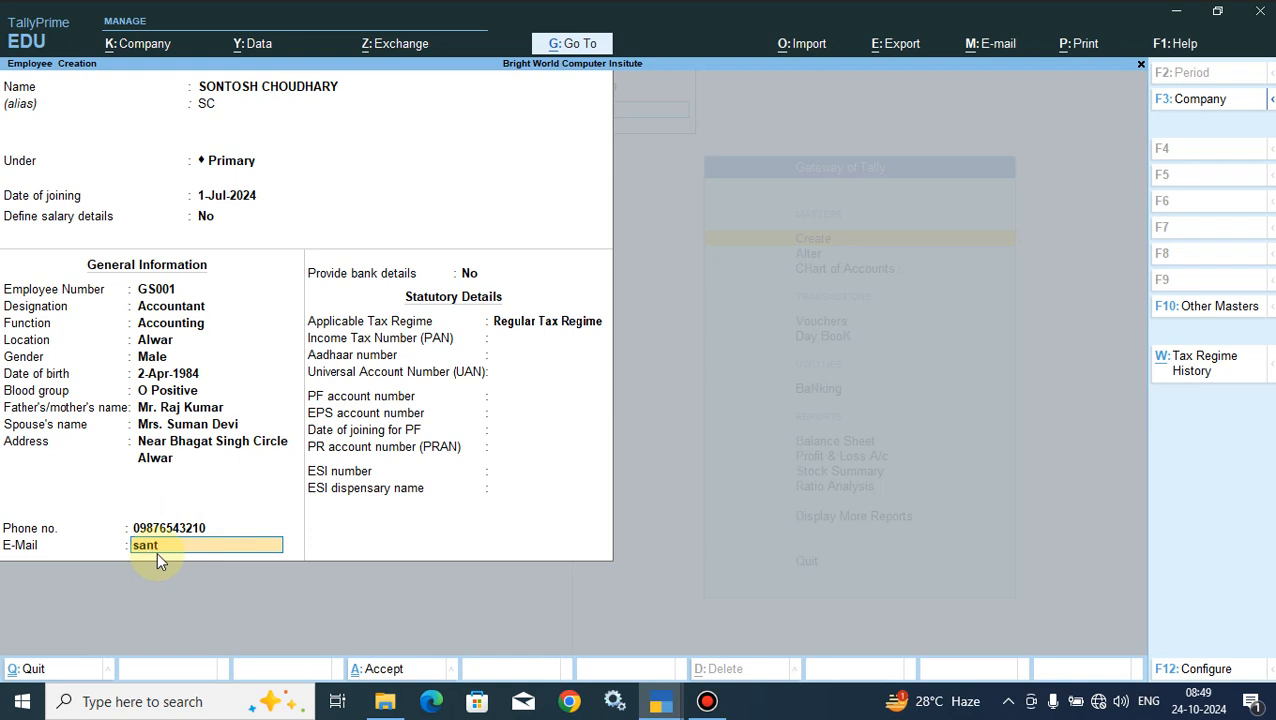
- Fill in the employee's complete e-mail address in the general information
key("Return")
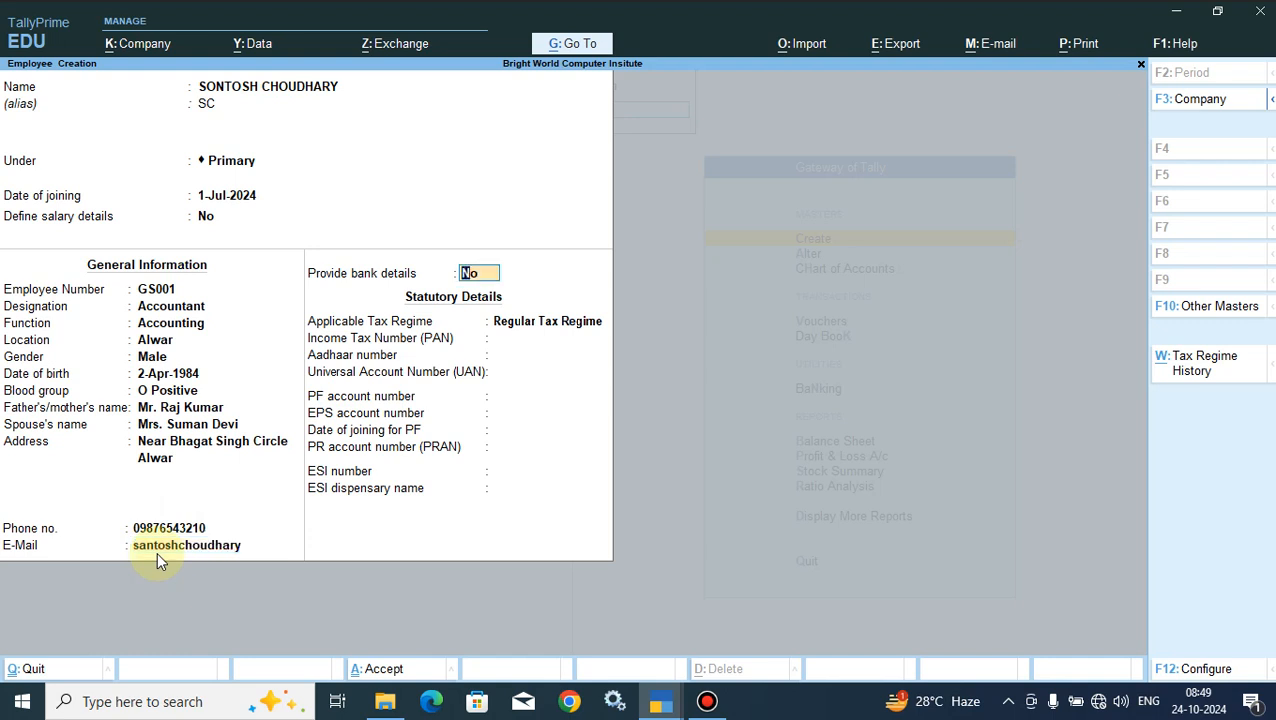
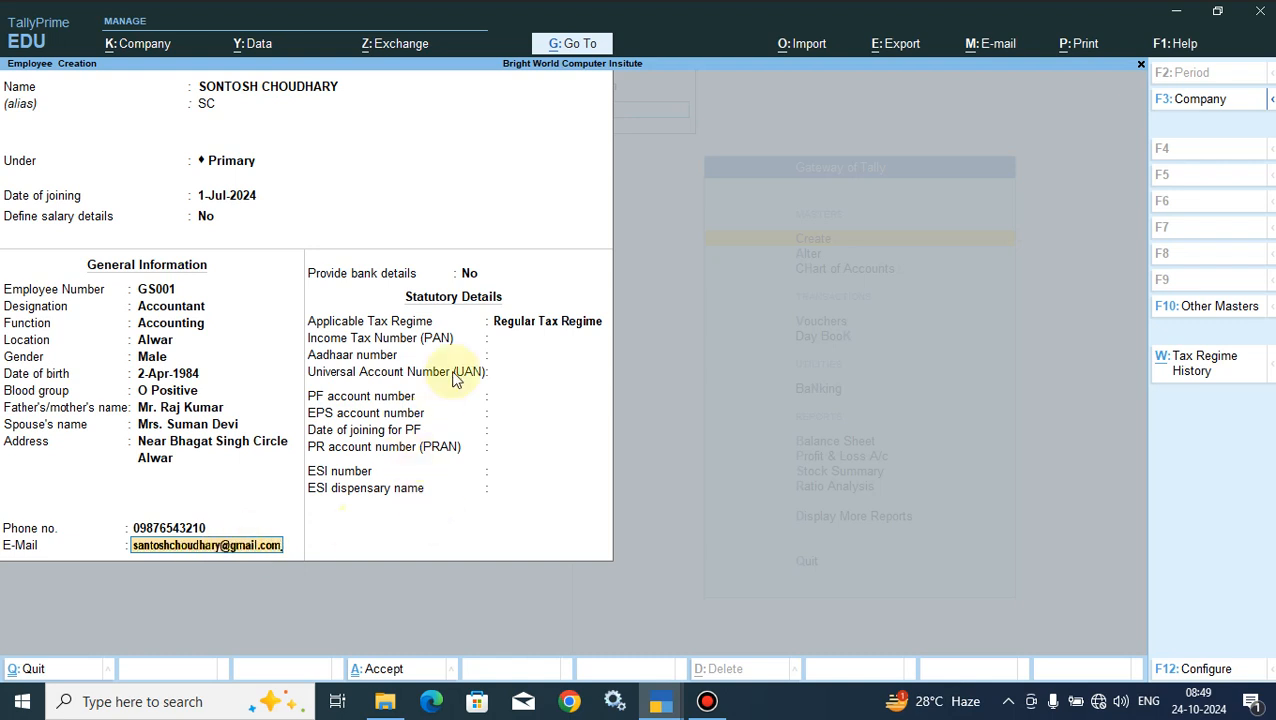
key("Return")
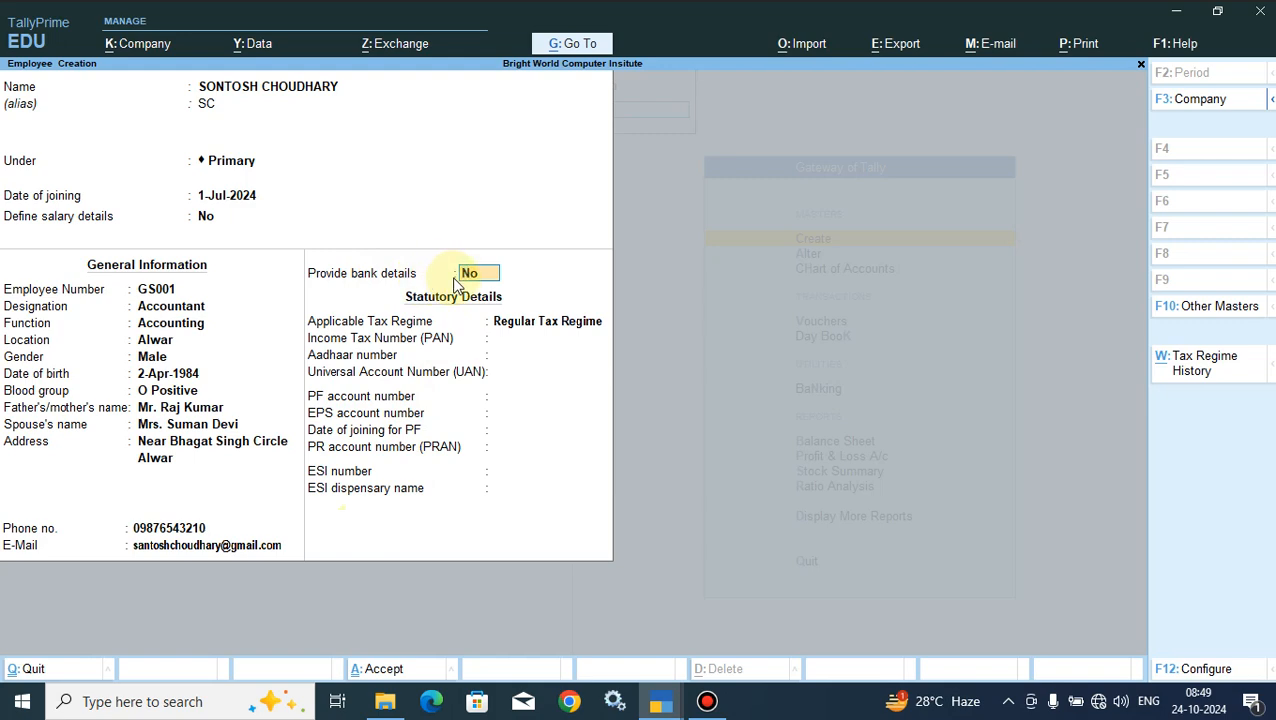
- Set the option to provide bank details to Yes and leave the bank details form without filling it in
type("y")
key("Return")
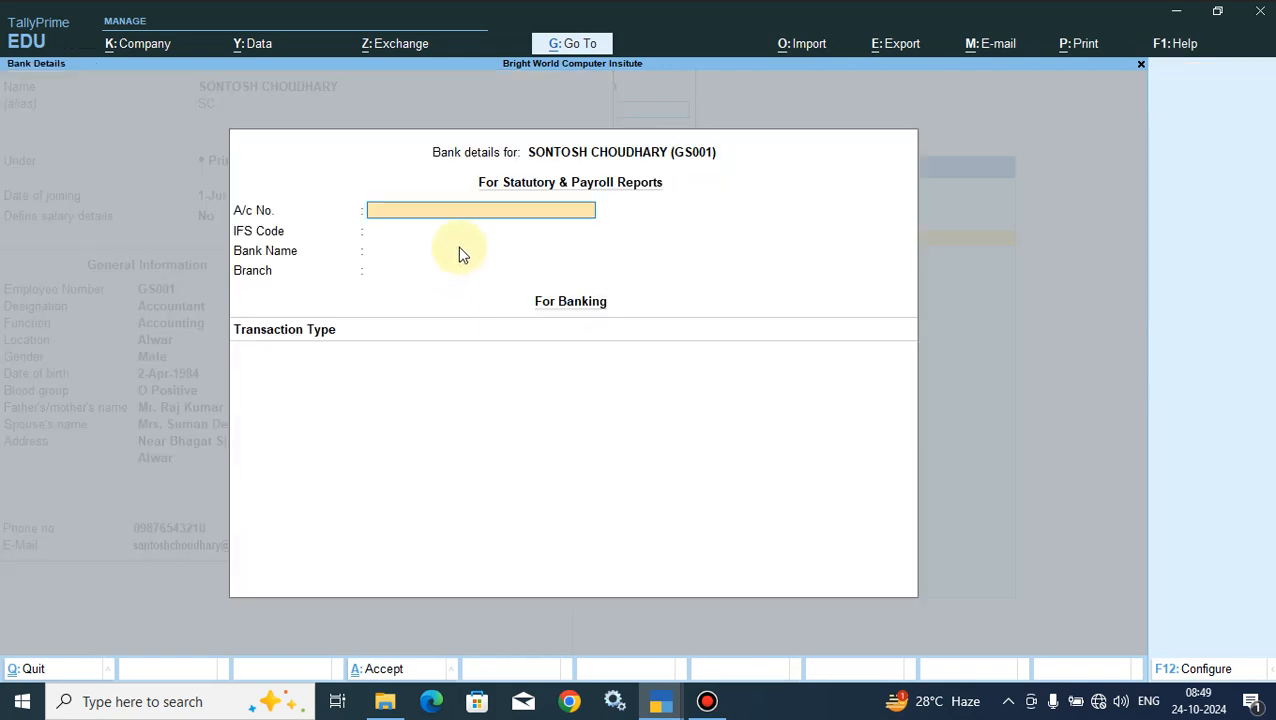
key("Escape")
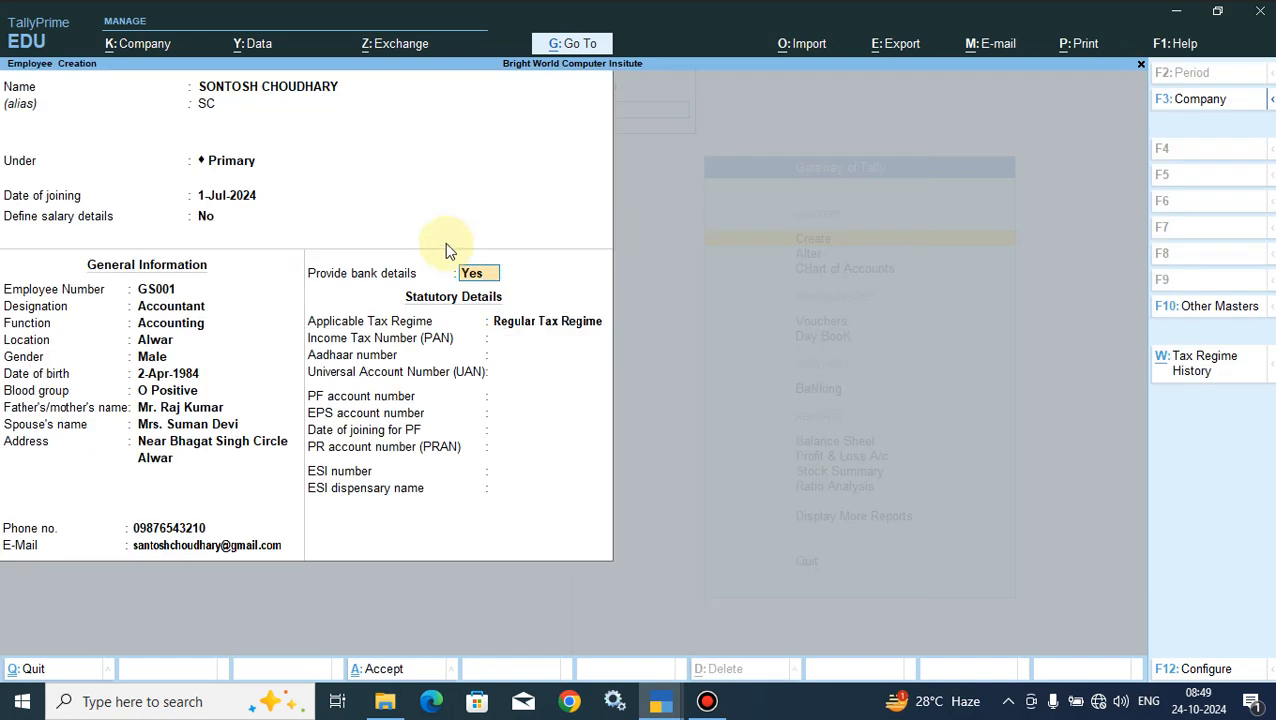
- Re-enter the employee's name with corrected spelling and only the initial letters capitalized, keeping the alias SC
left_click(207, 90)
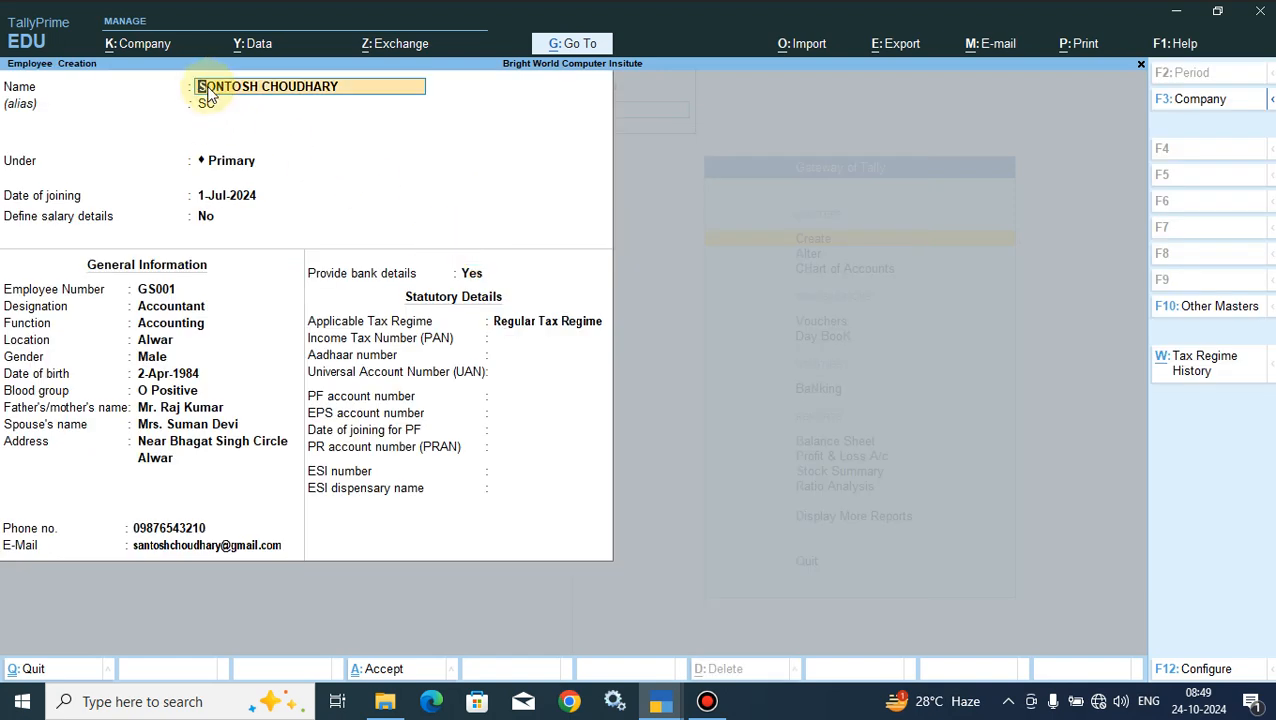
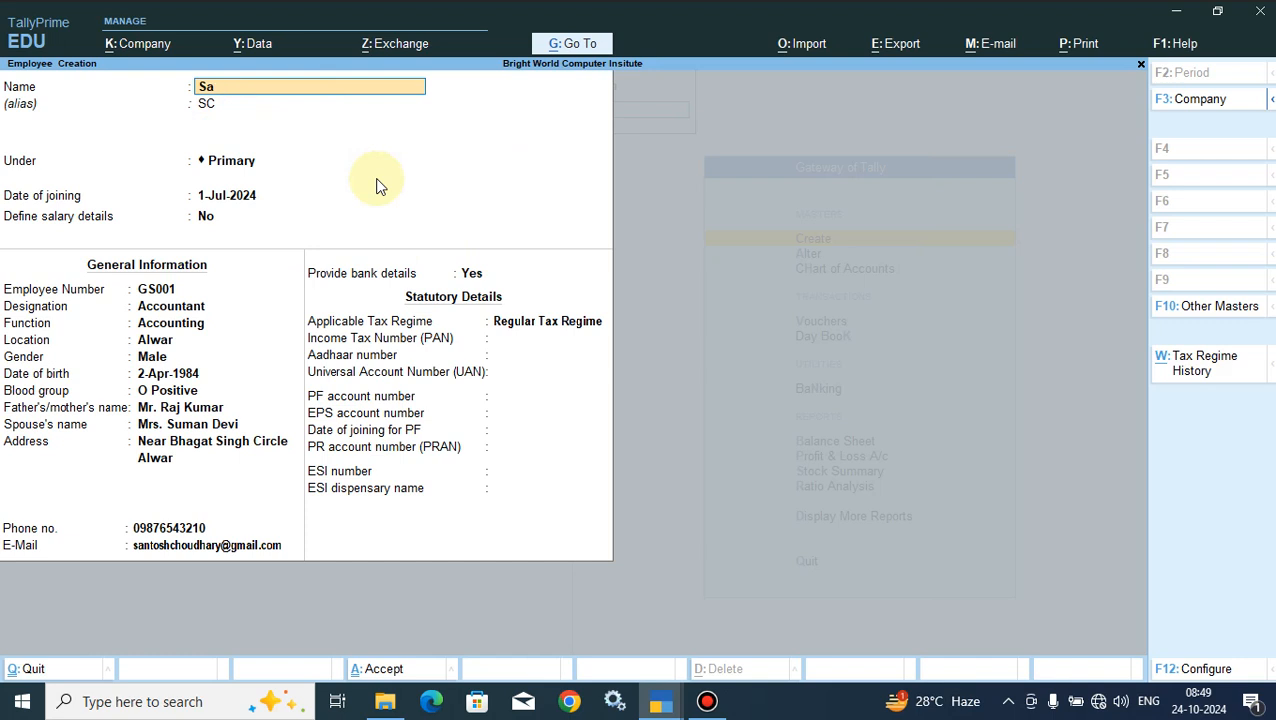
key("Return")
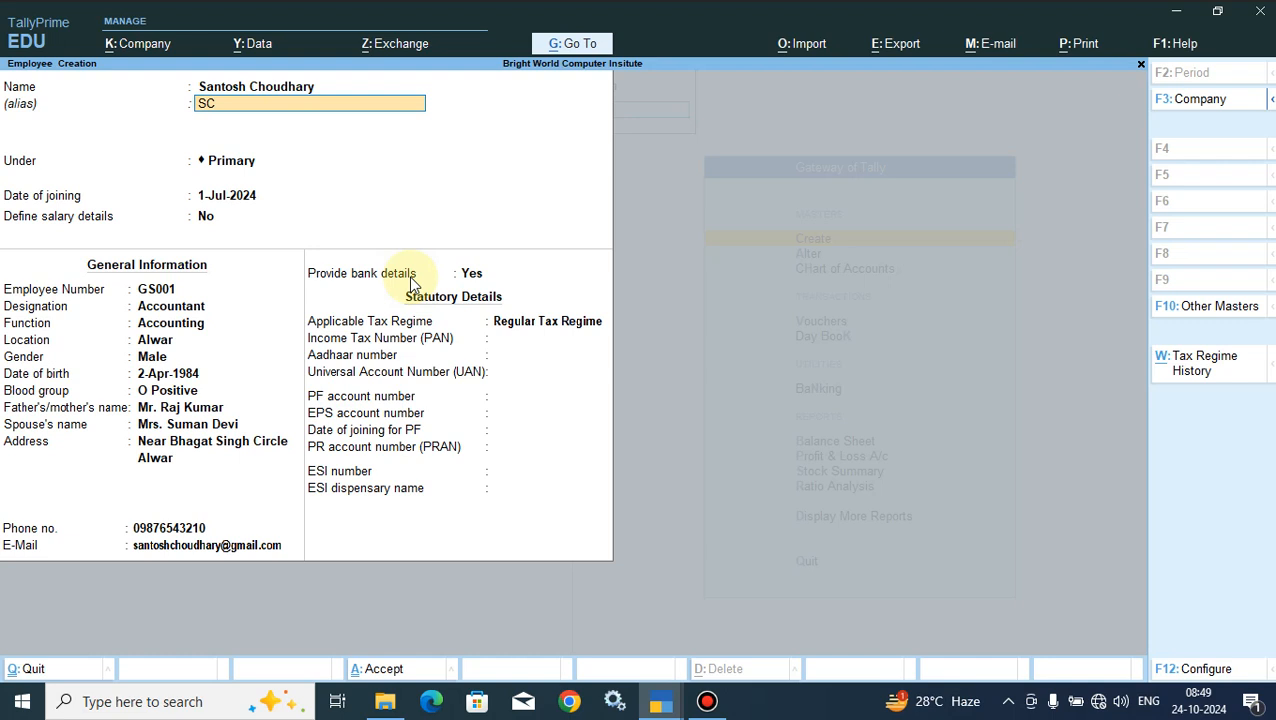
- Reopen the employee's bank details form and fill in the bank account number
left_click(470, 278)
key("Return")
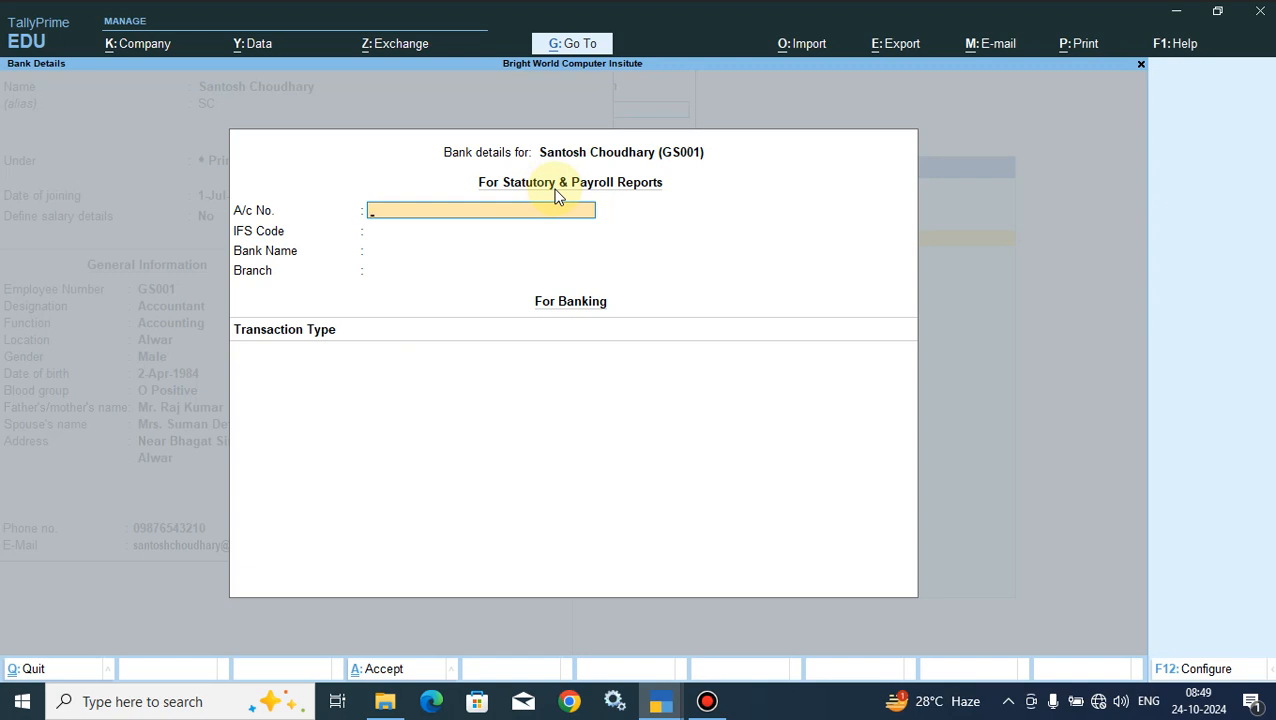
key("Return")
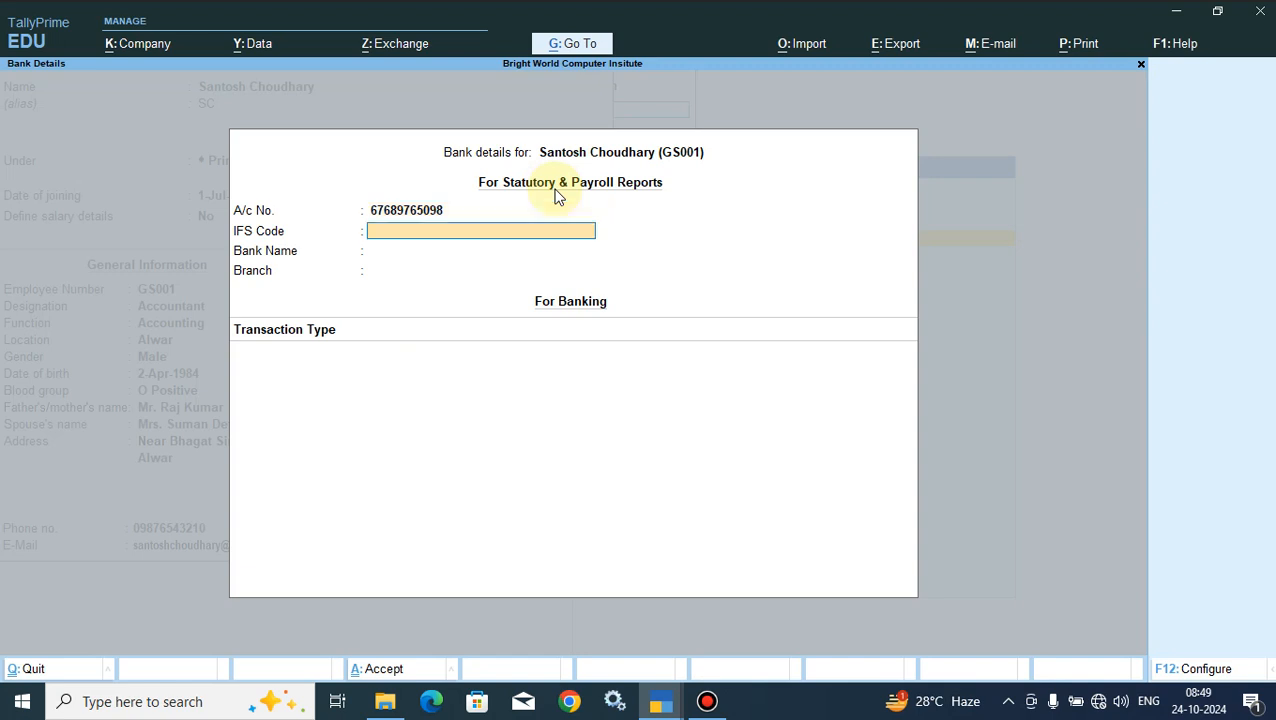
- Enter SBIN005924 as the IFS code and continue past the format warning to the bank name
type("SBIN005924")
key("Return")
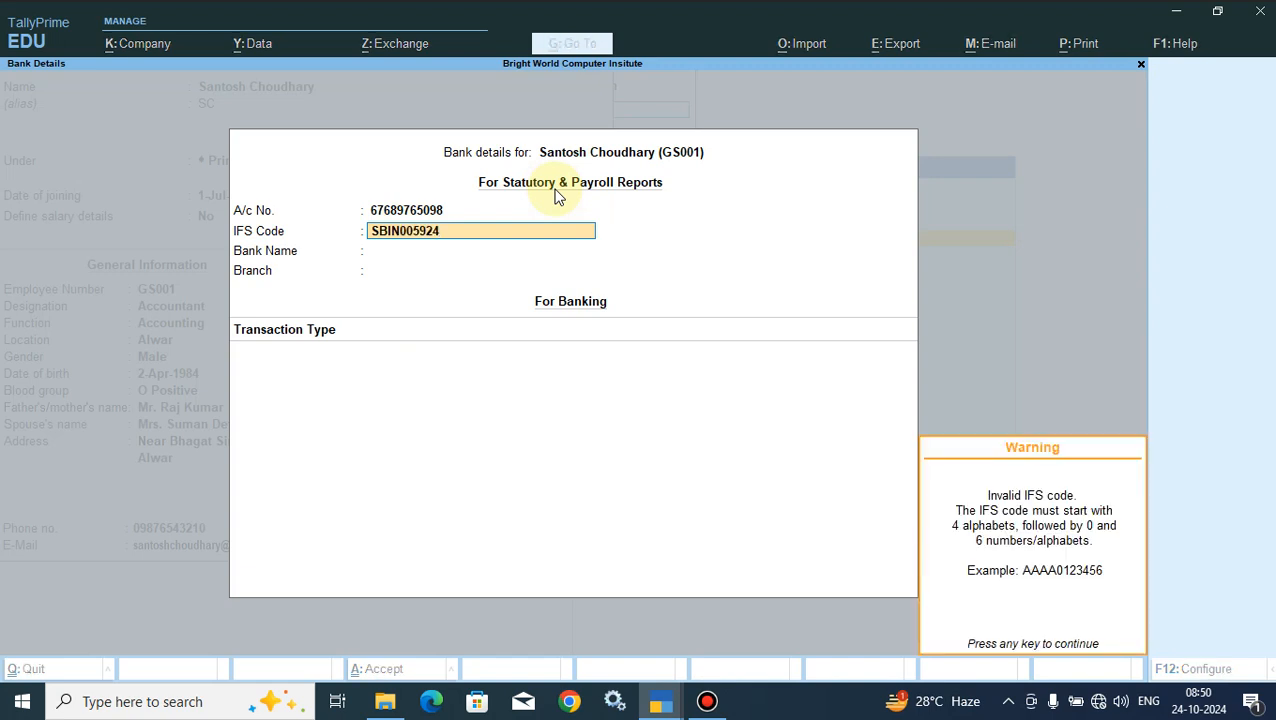
key("Return")
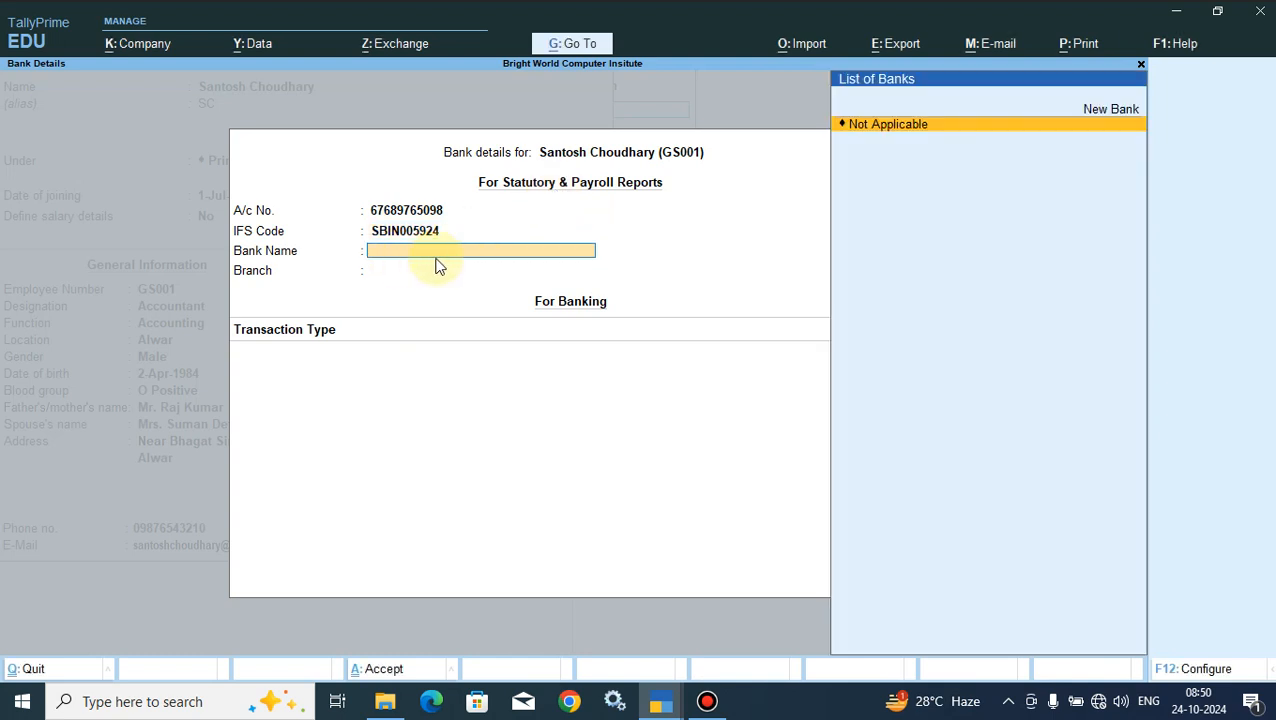
- Add State Bank of India as a new bank and use it as the employee's bank name
left_click(1112, 118)
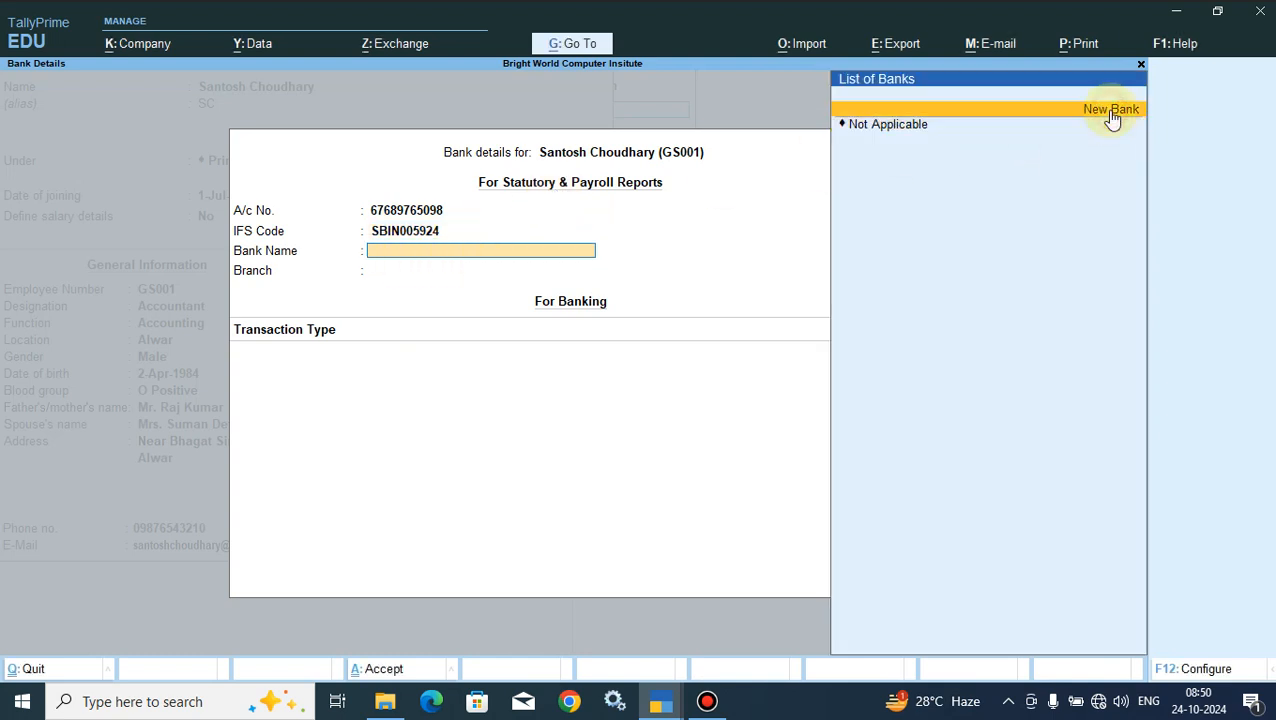
left_click(1112, 118)
type("Stag")
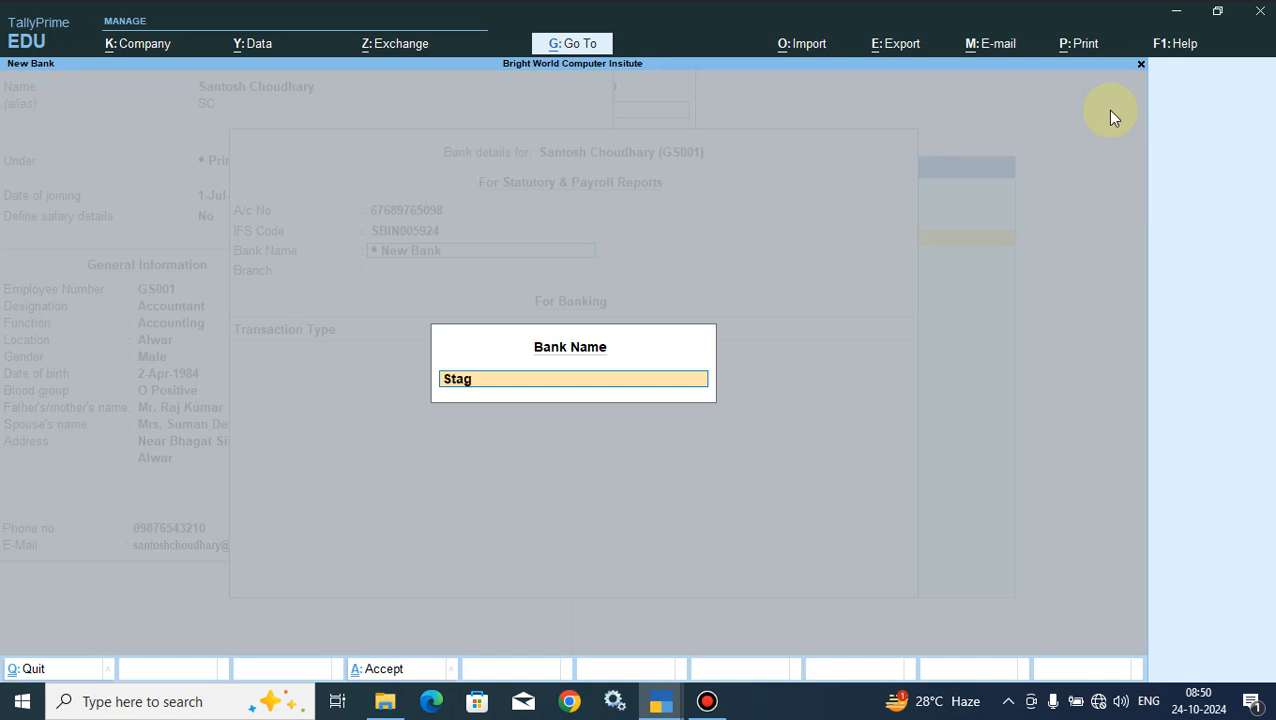
key("BackSpace")
type("te Bank of india")
key("Return")
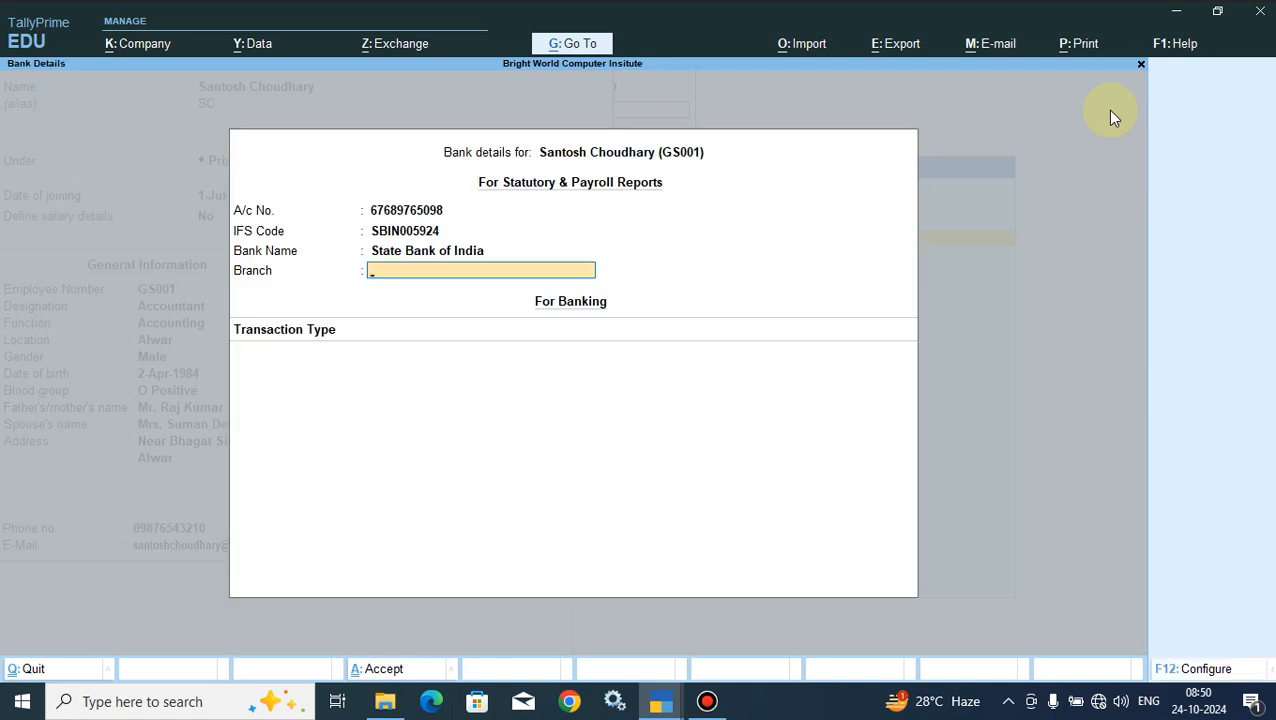
- Set the bank branch to Alwar and end the transaction type list without adding a type
type("Alwar")
key("Return")
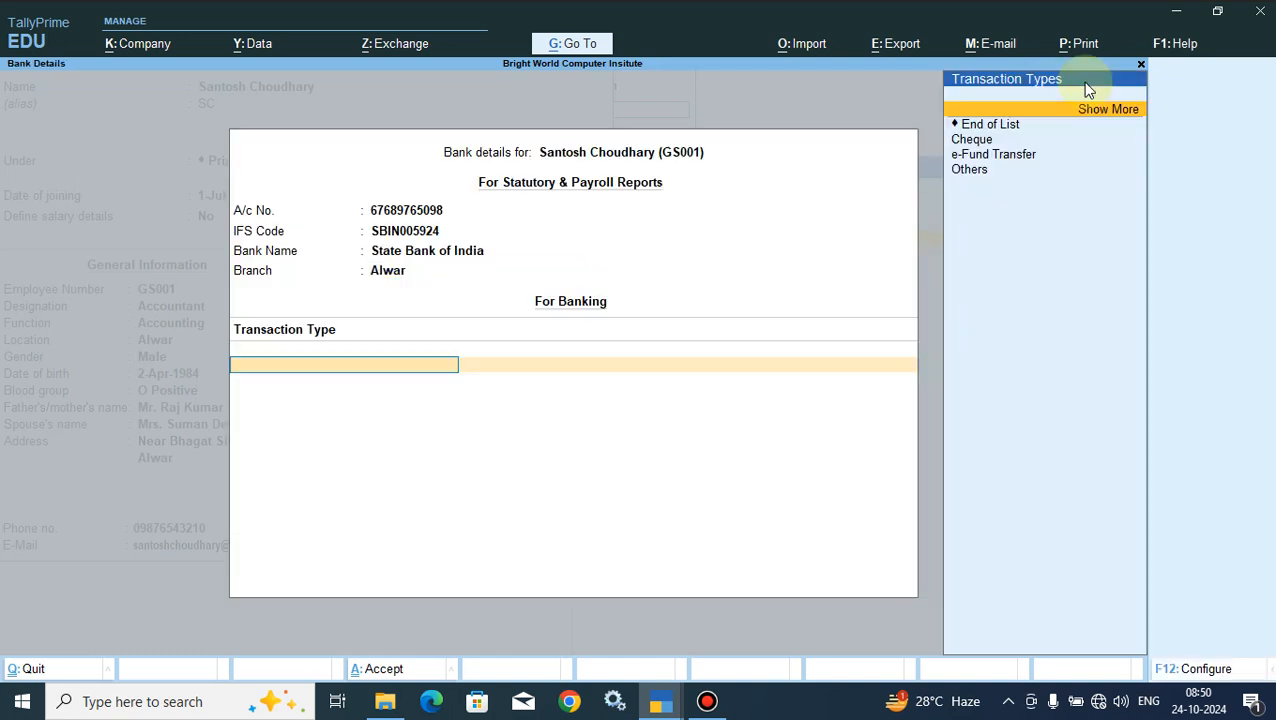
left_click(1000, 124)
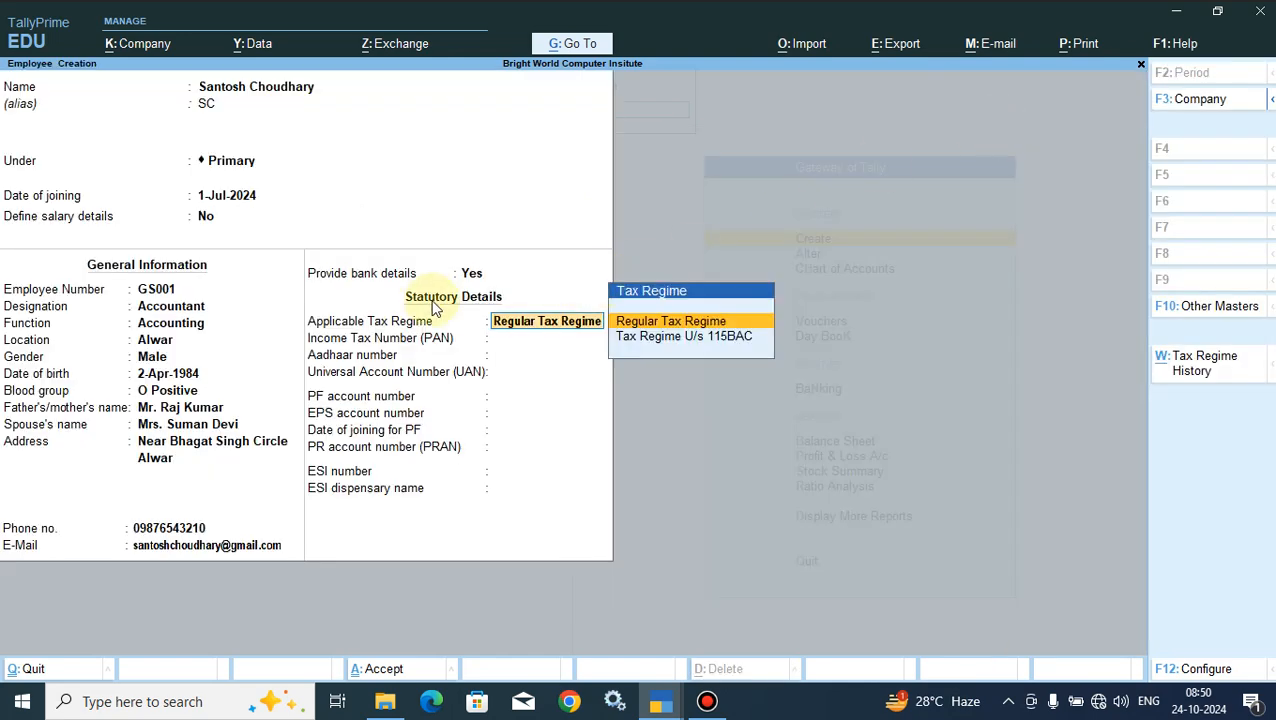
- Keep Regular Tax Regime as the applicable tax regime and fill in the employee's income tax number (PAN)
key("Return")
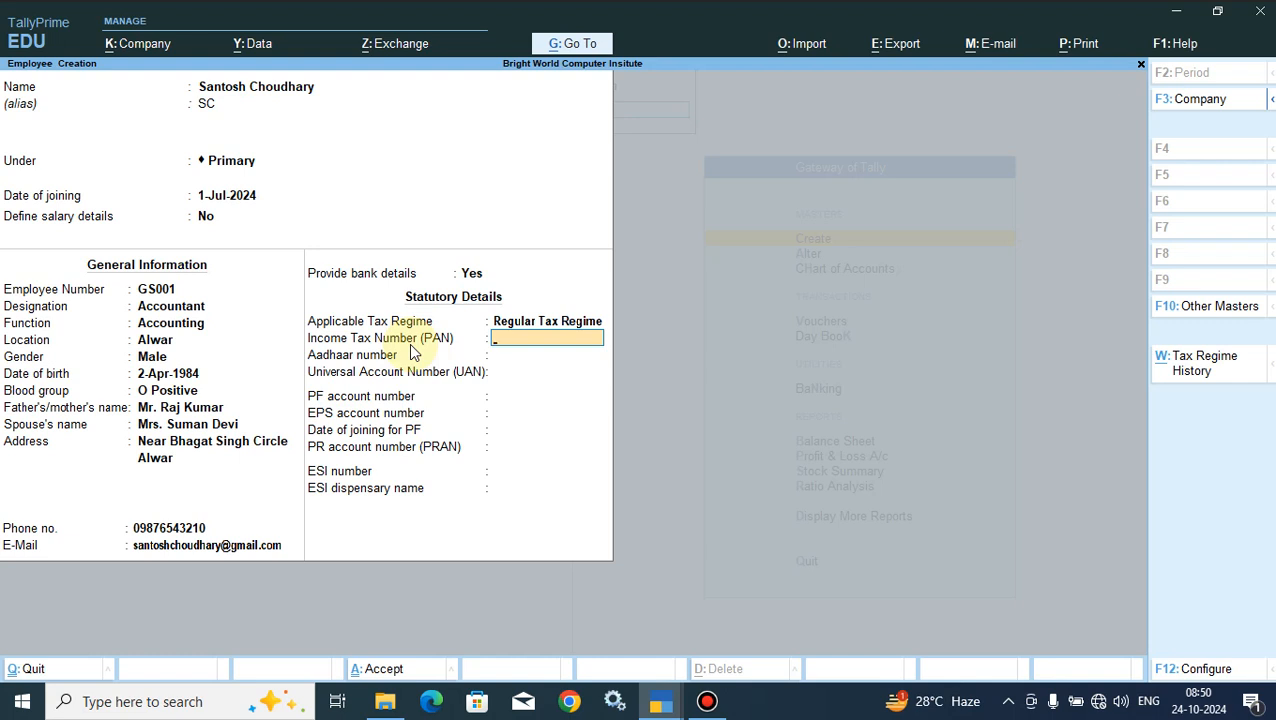
key("Return")
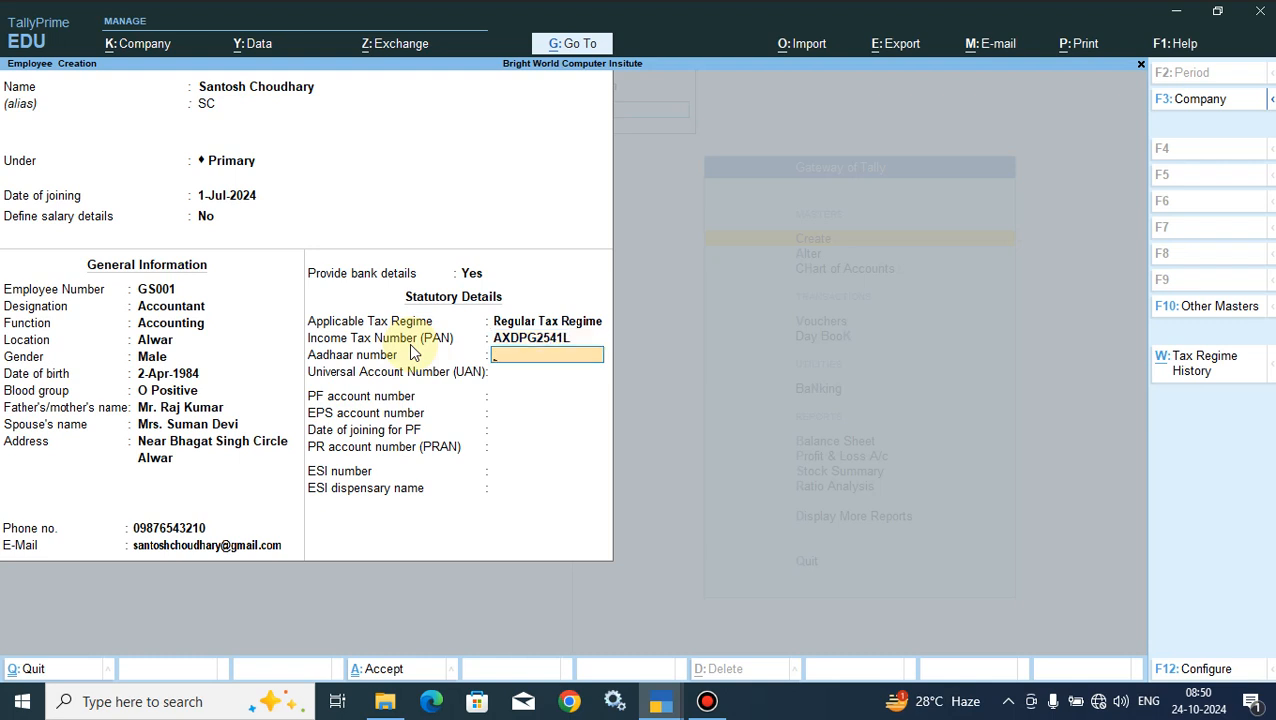
- Fill in the employee's Aadhaar number and leave the Universal Account Number blank
key("Return")
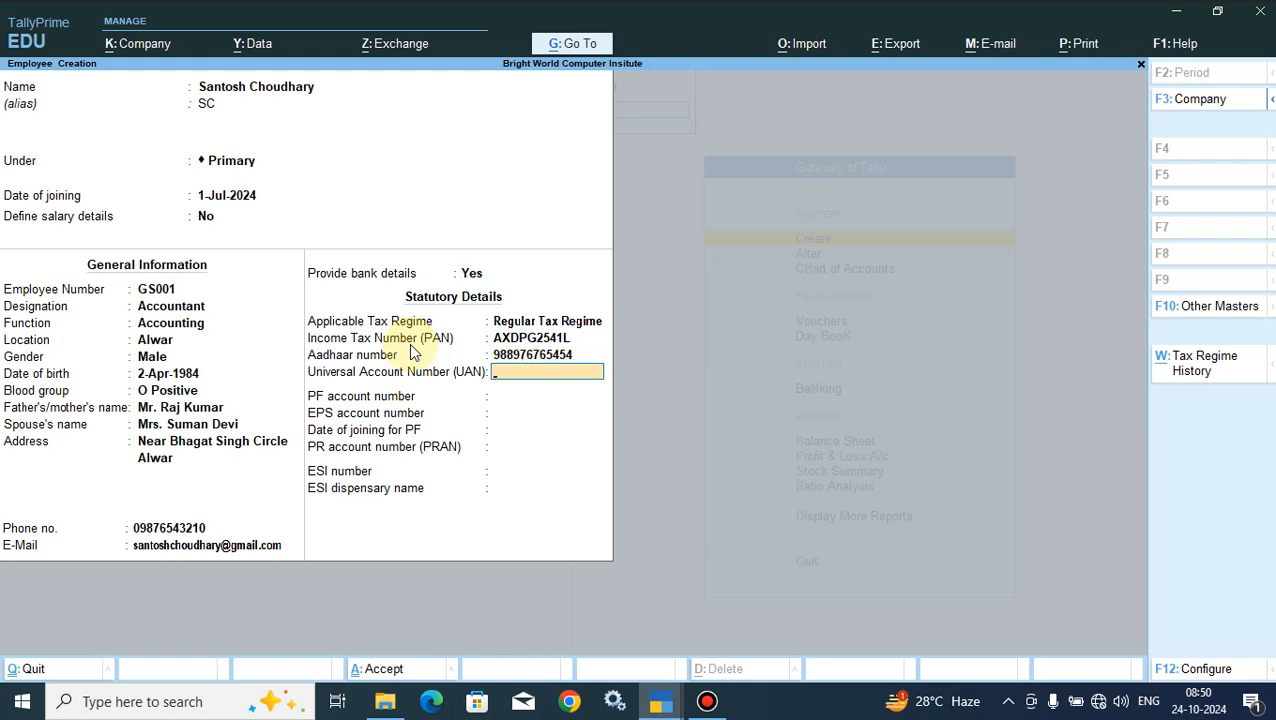
key("Return")
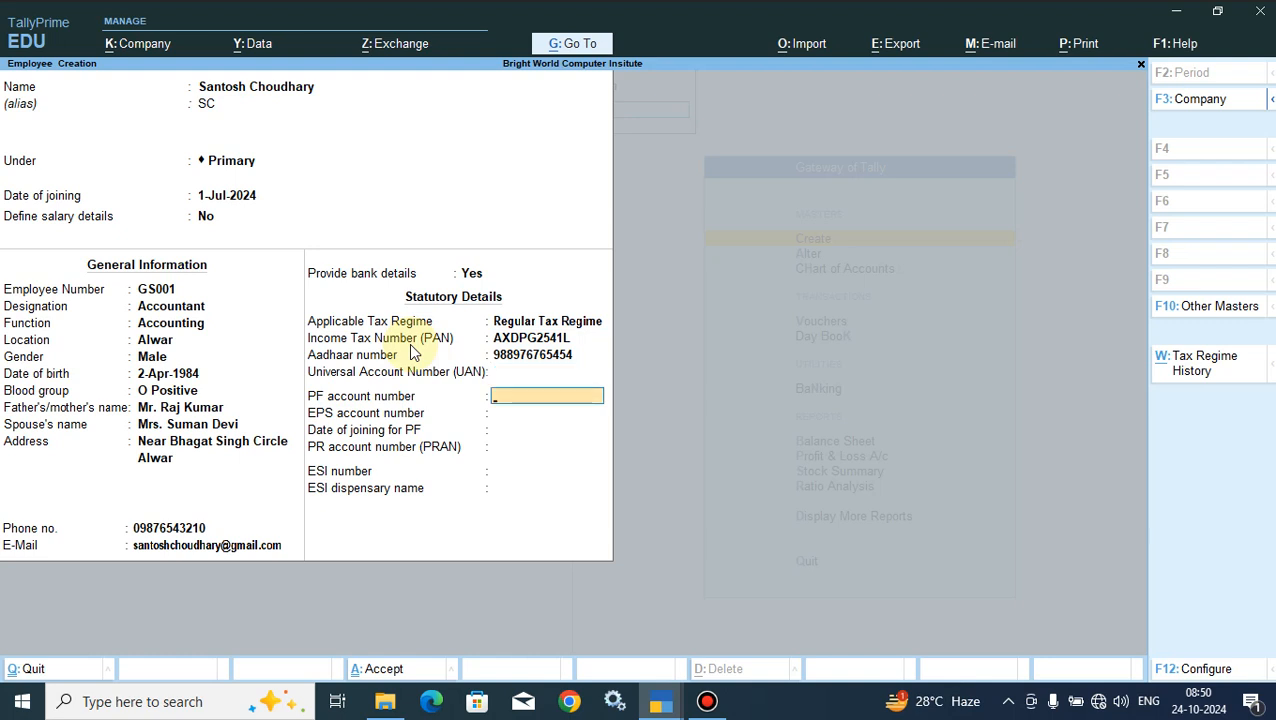
- Enter the employee's PF account number, keeping the prefilled EPS account number and the PF joining date 1-Jul-24
key("Return")
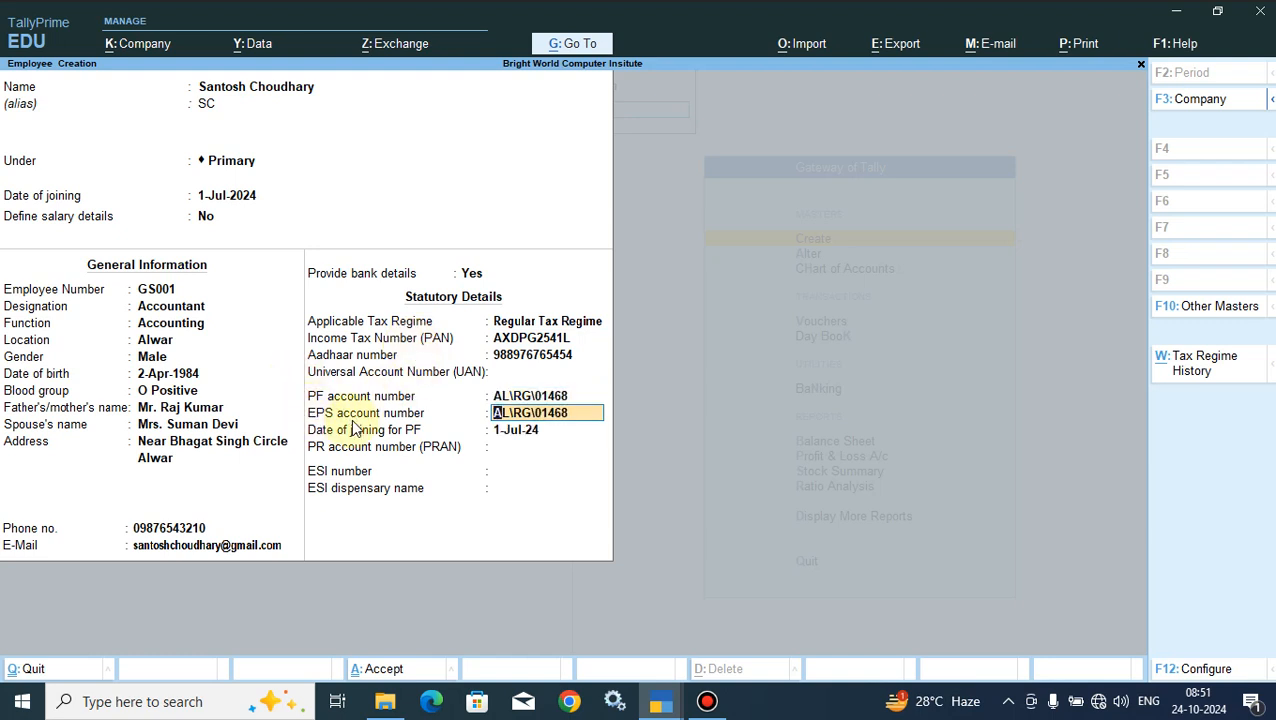
left_click(501, 429)
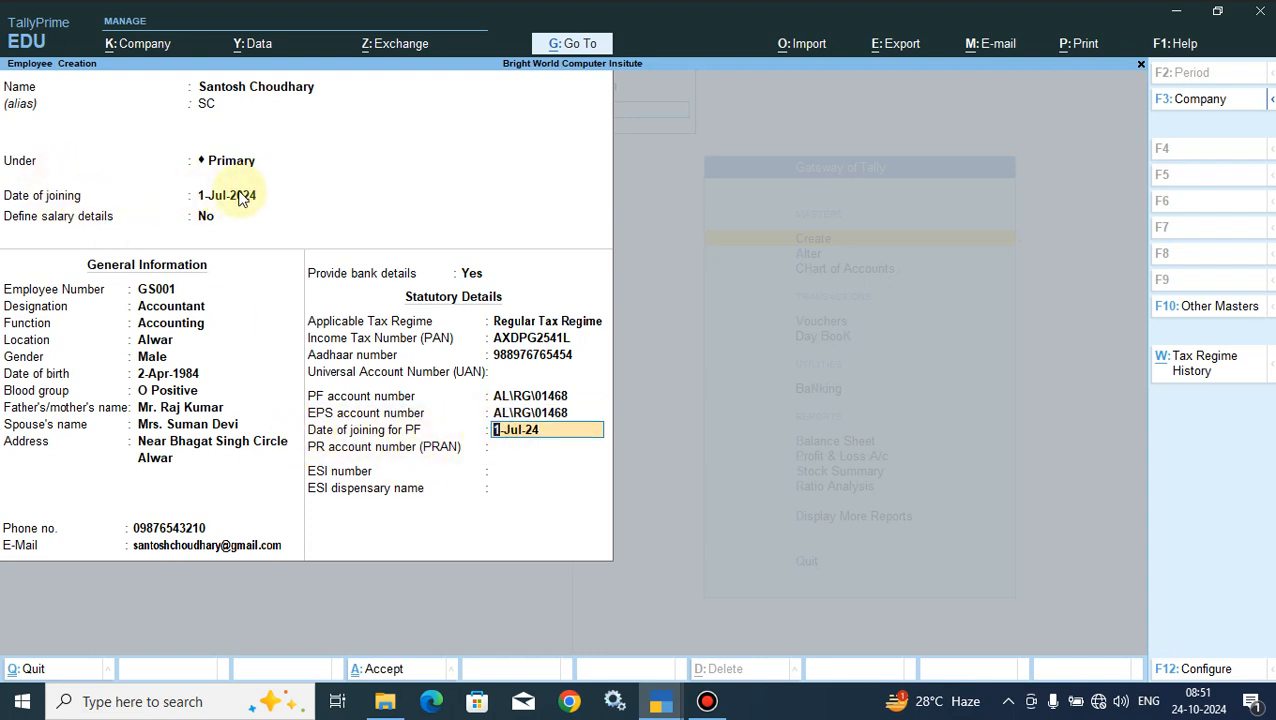
left_click(441, 450)
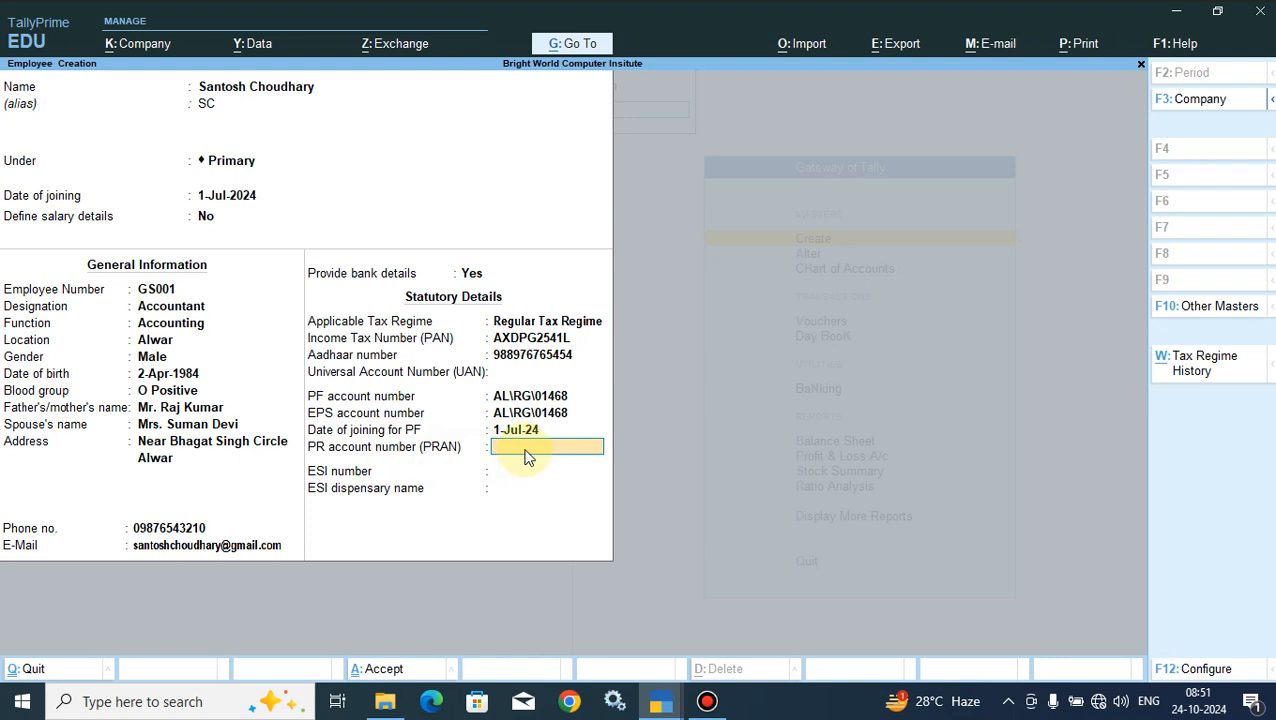
- Fill in the employee's ESI number and set the ESI dispensary name to SURYA NAGAR ALWAR
key("Return")
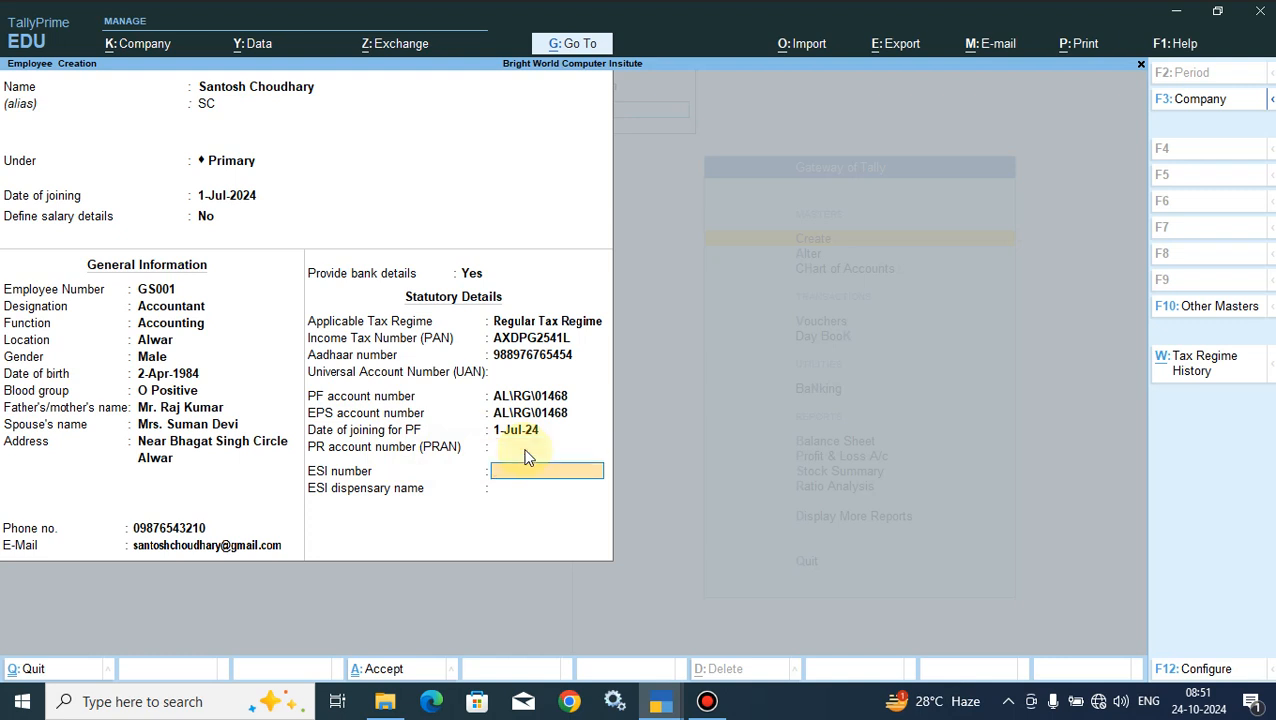
key("Return")
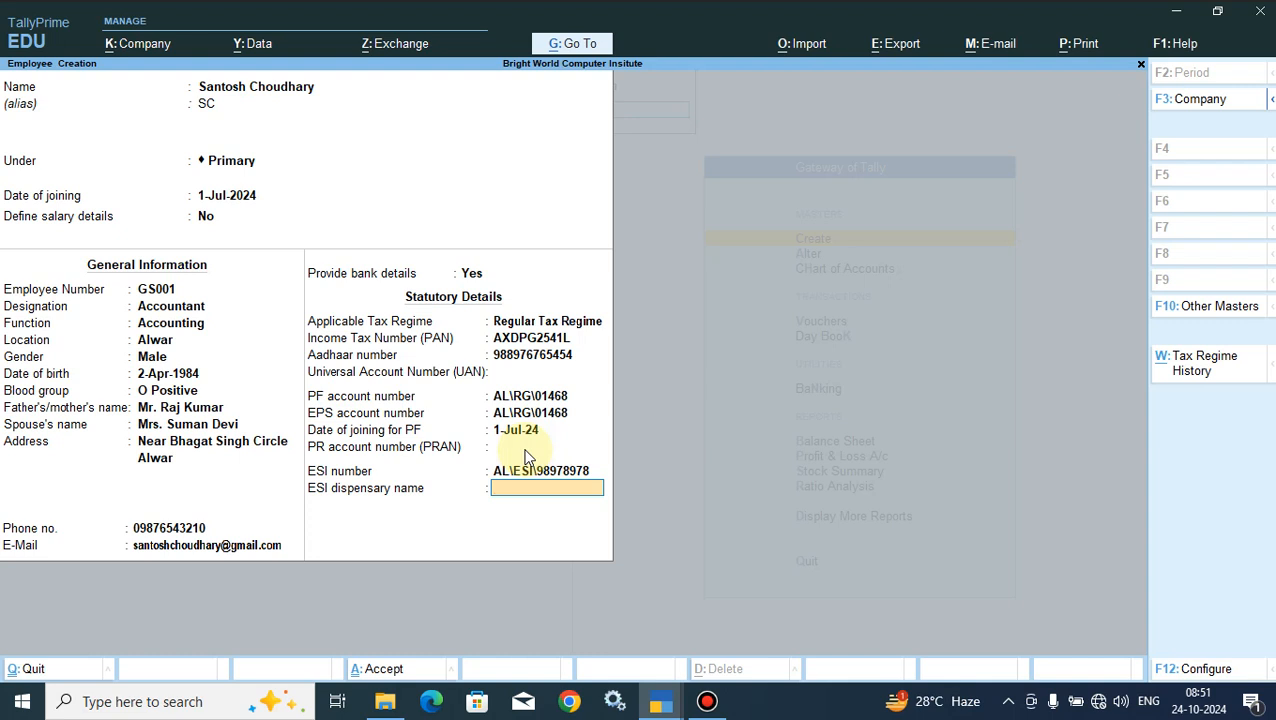
type("SURYA NAGAR ALWAR")
- Go back to the skipped PR account number (PRAN) field and fill in the employee's number
left_click(518, 452)
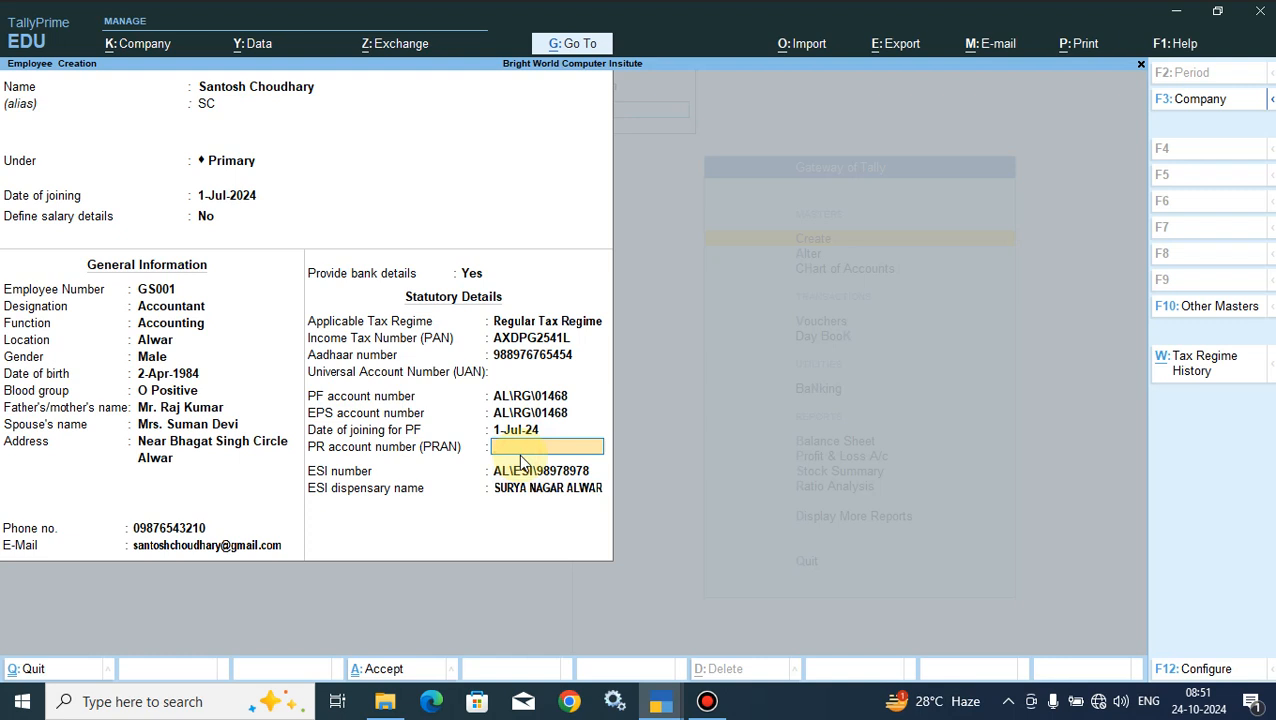
key("Return")
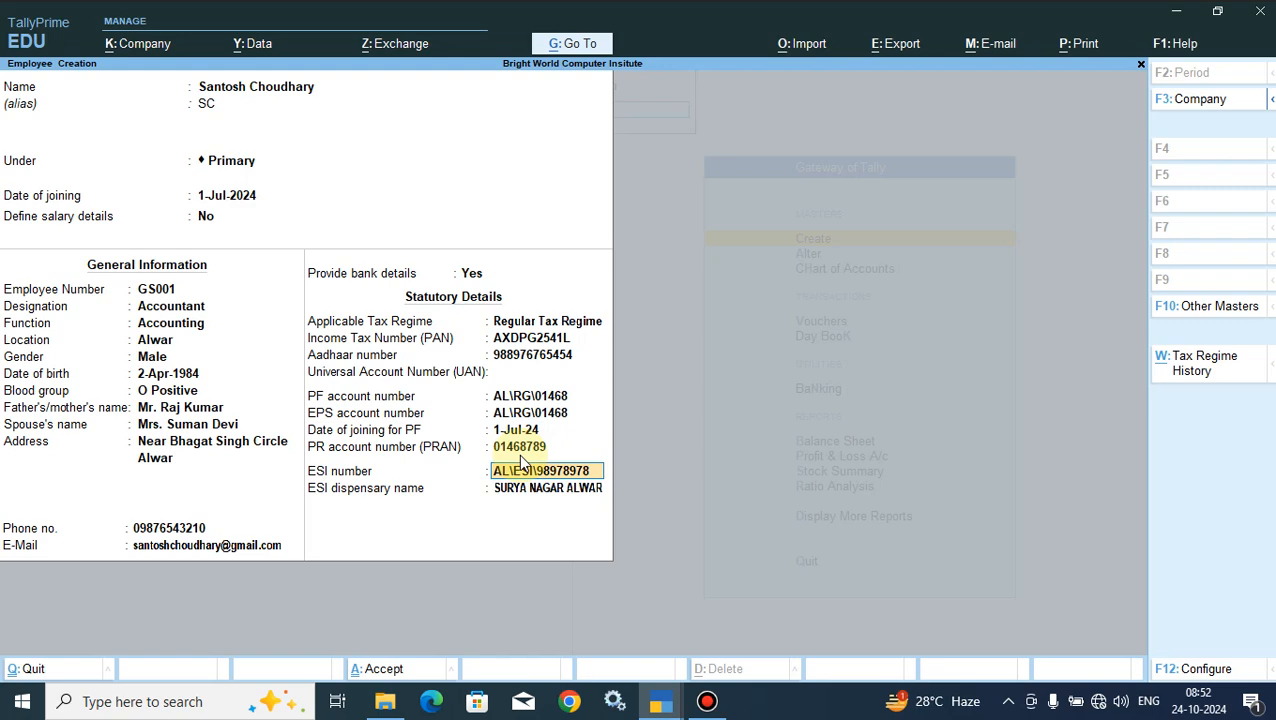
- Accept the completed employee master, then close employee and master creation to return to the Gateway of Tally
key("Return")
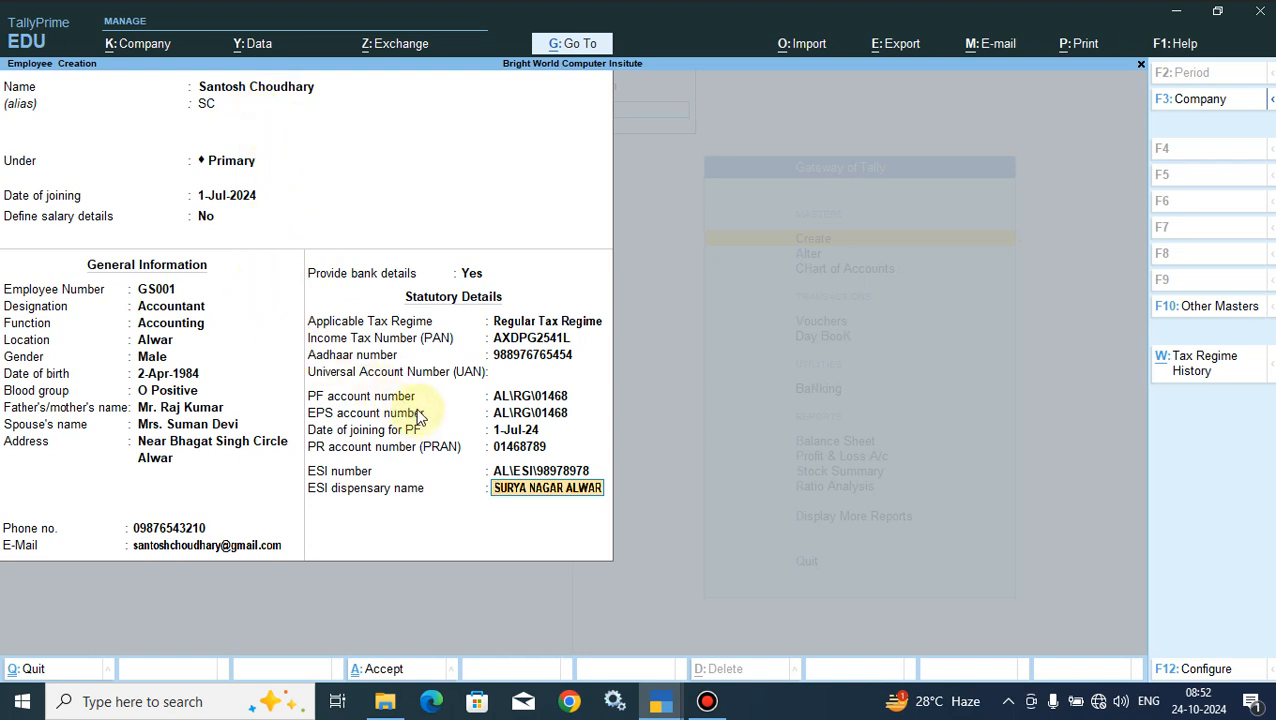
left_click(376, 677)
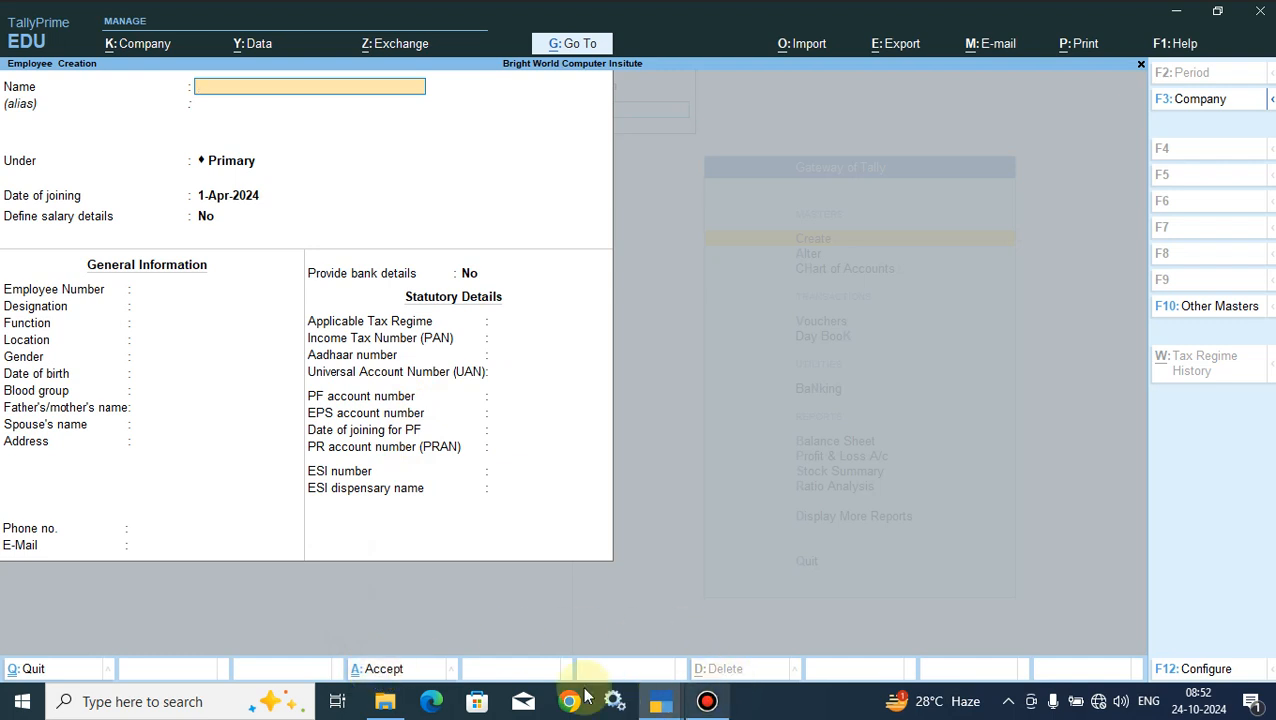
key("Escape")
key("Return")
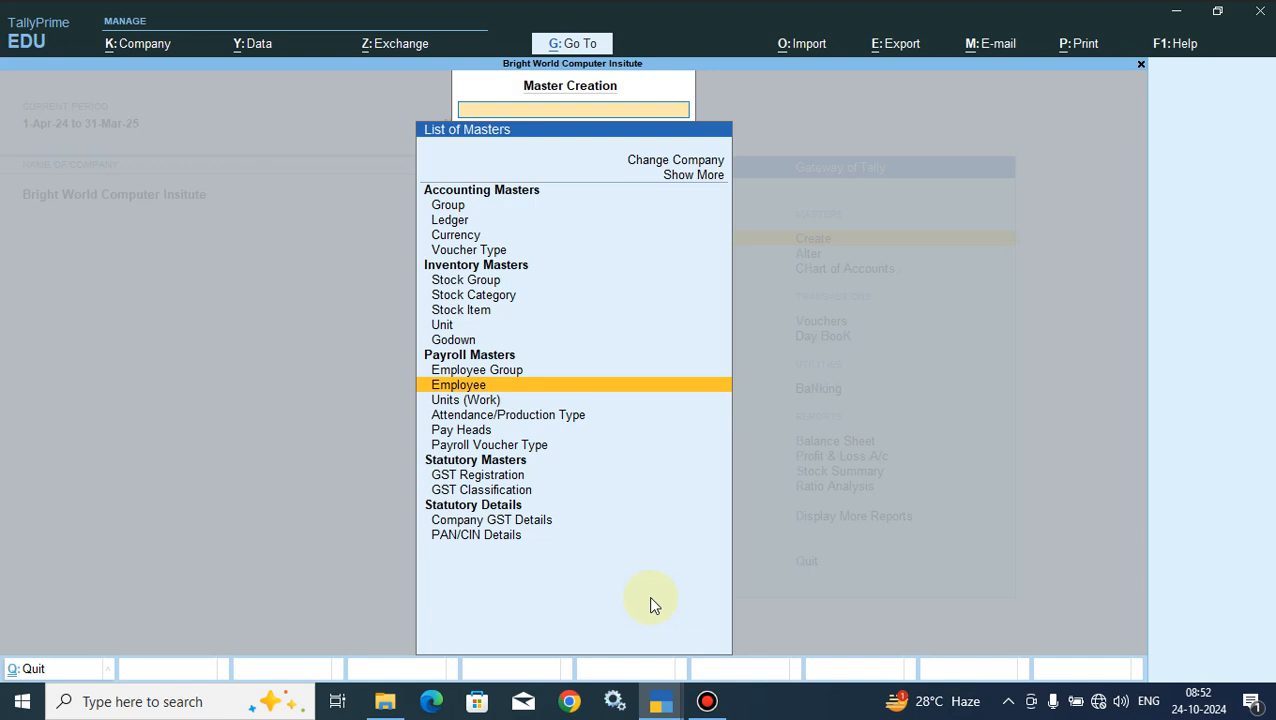
key("Escape")
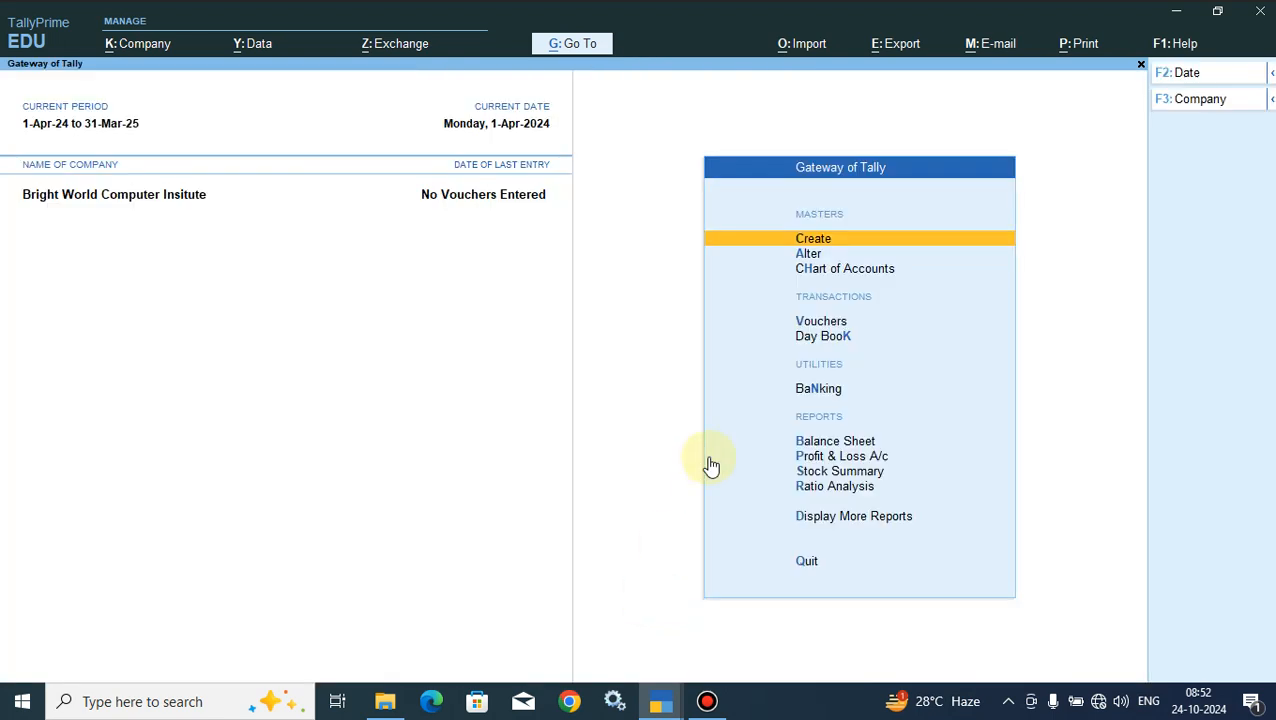